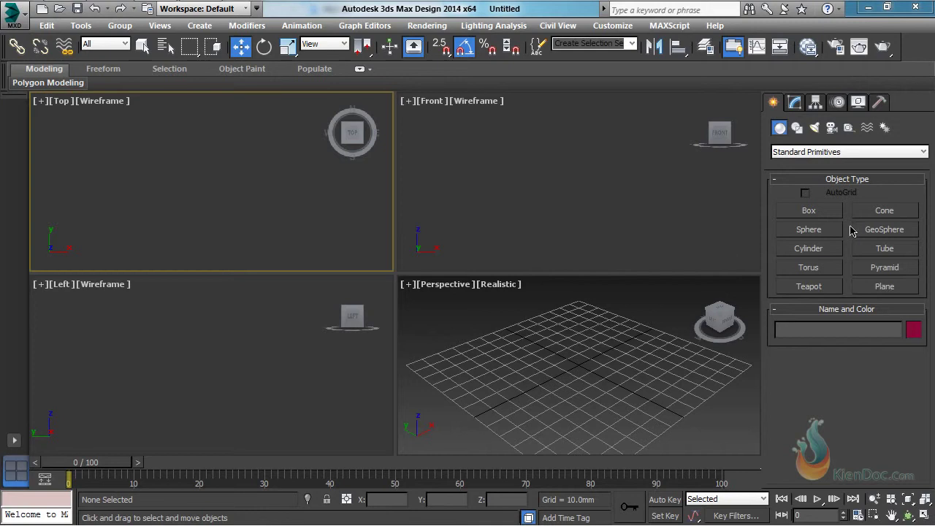
Draw a wide ellipse spline in the Top view and move it to about X 2 mm, Y 10.3 mm
left_click(797, 129)
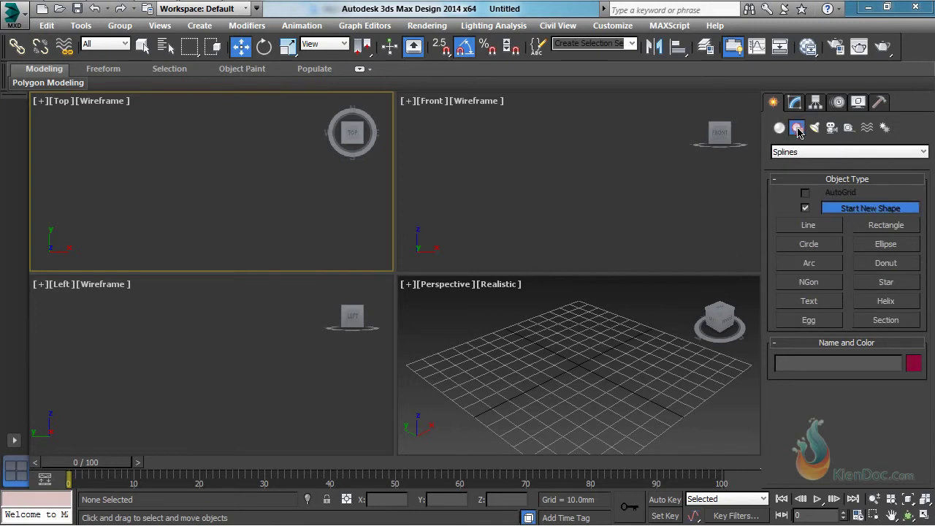
left_click(887, 244)
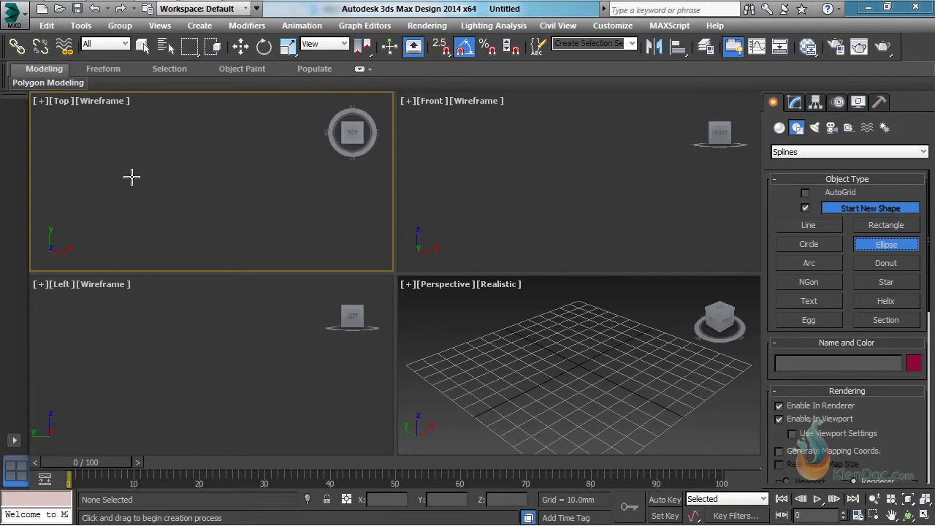
left_click_drag(132, 178, 280, 246)
right_click(263, 184)
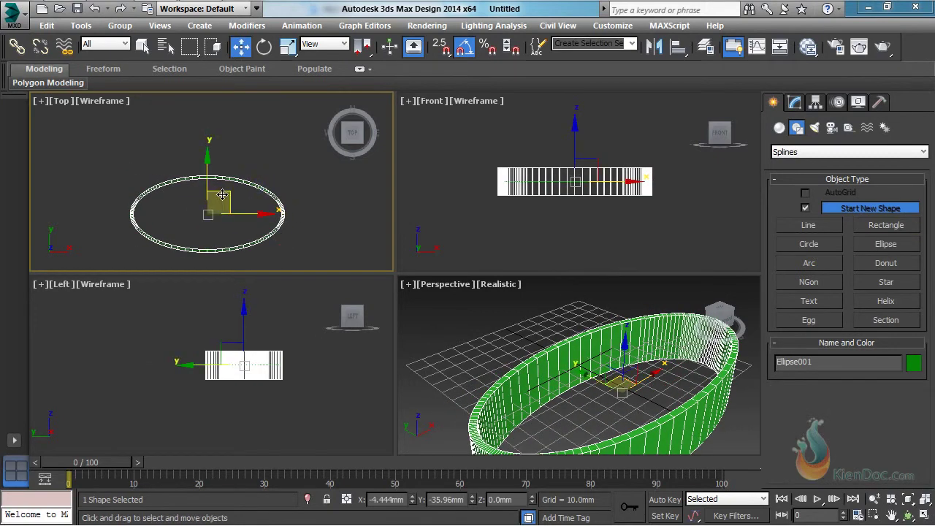
left_click_drag(224, 220, 248, 170)
right_click(553, 369)
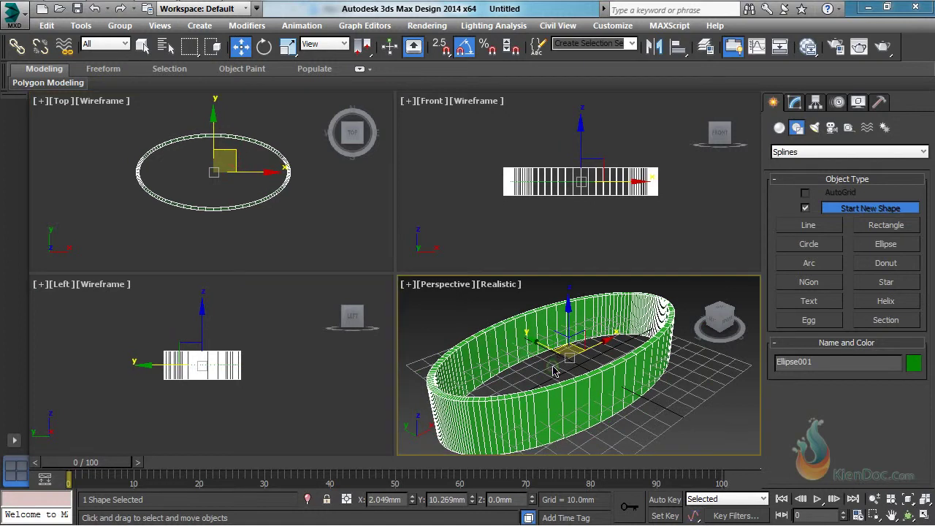
middle_click_drag(555, 373, 547, 386, "alt")
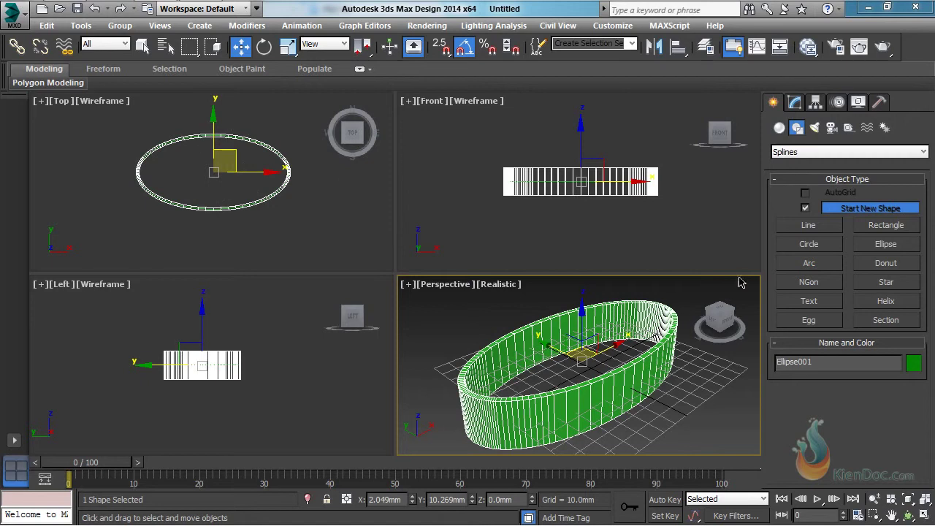
Disable the ellipse's rendering in the renderer and viewport, and hide the Perspective view's grid
left_click(795, 103)
left_click(806, 318)
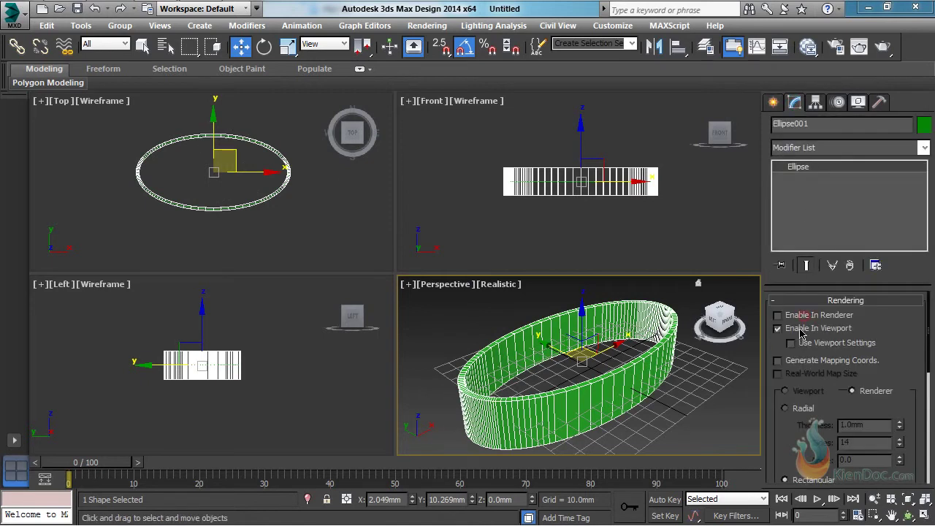
left_click(803, 330)
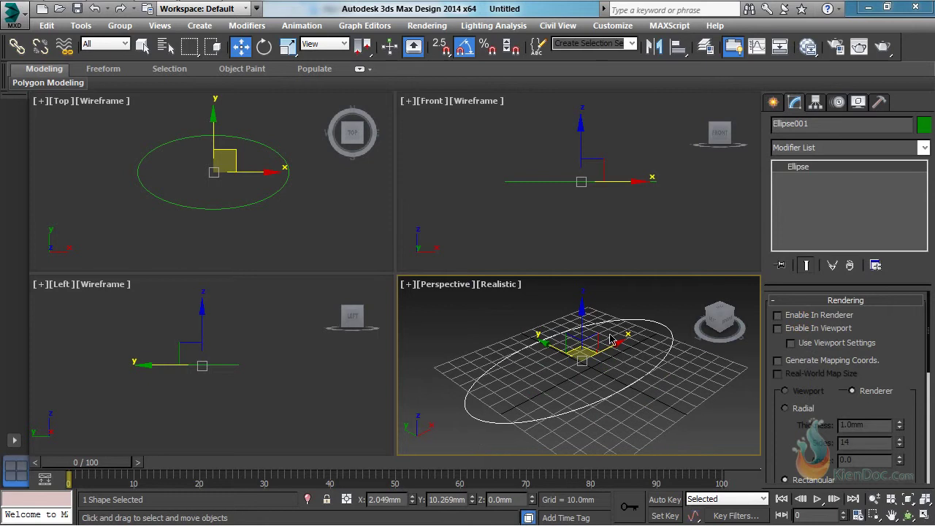
key("g")
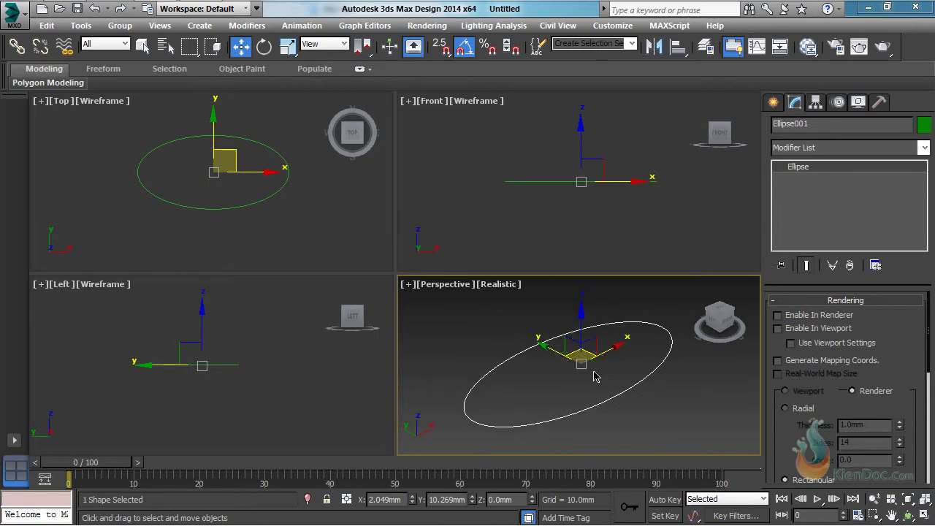
scroll(588, 377, "down", 5)
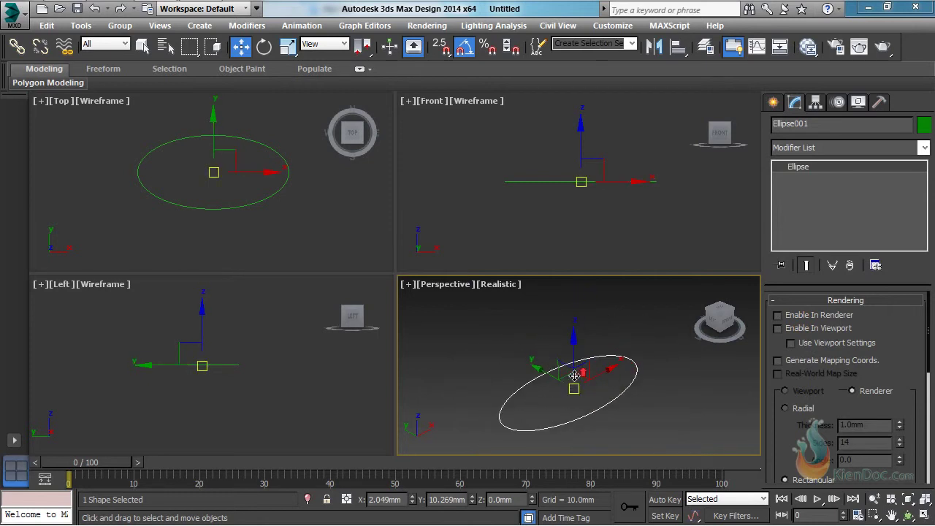
Draw an upright ellipse in the Front view, just above the flat ellipse and about equally wide
middle_click_drag(572, 157, 549, 187)
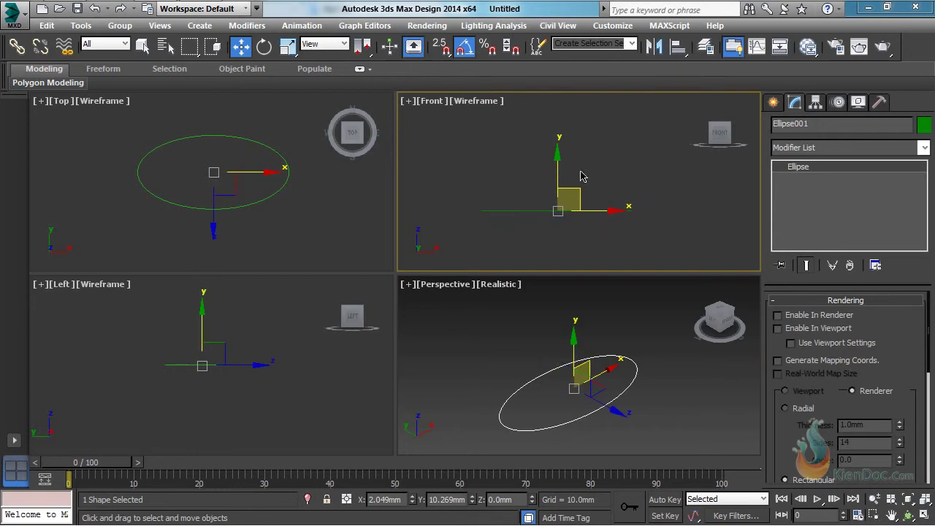
left_click(773, 102)
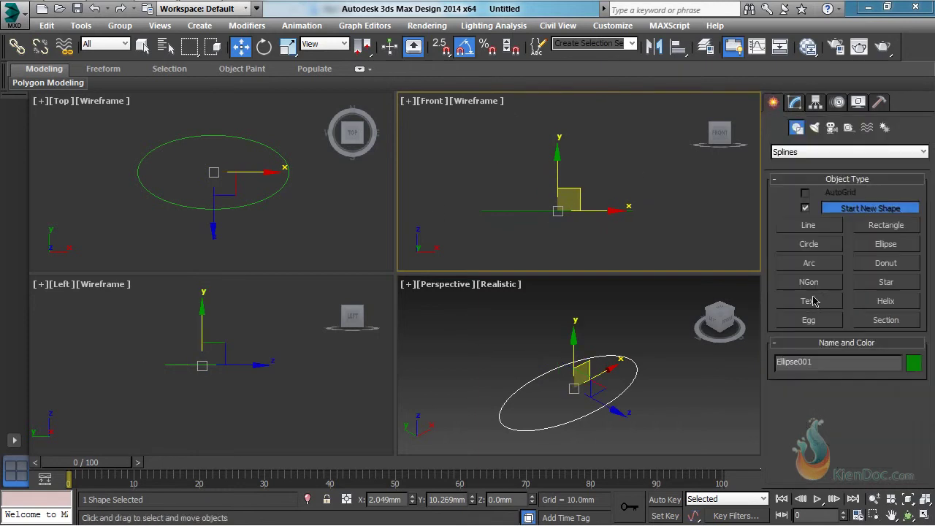
left_click(879, 251)
left_click(523, 167)
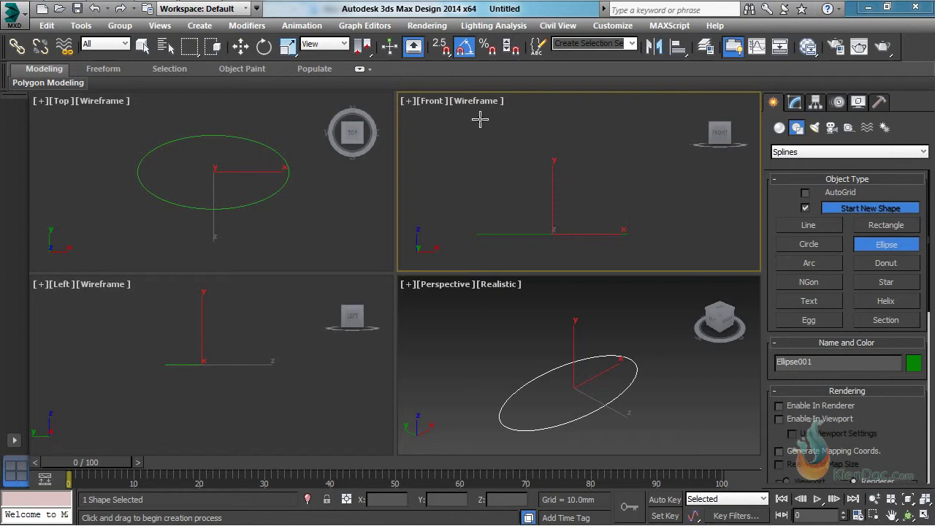
left_click_drag(480, 119, 626, 225)
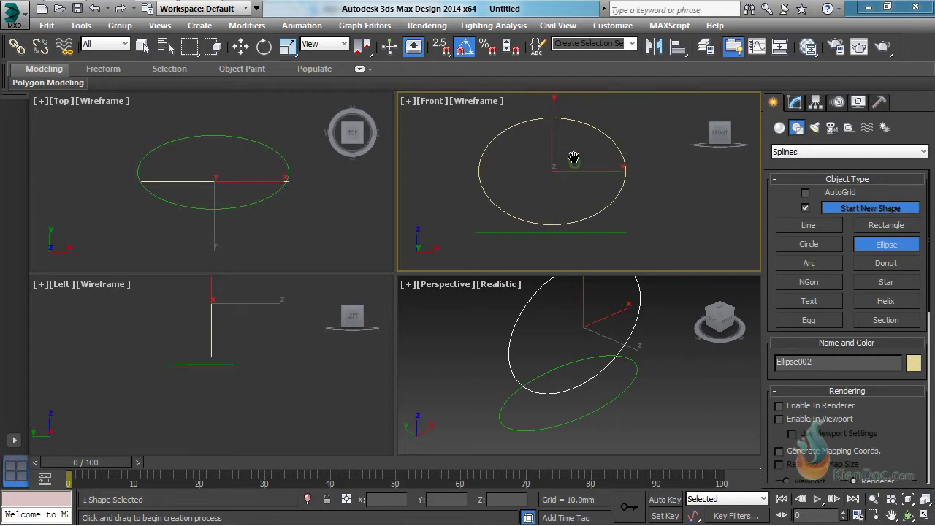
key("w")
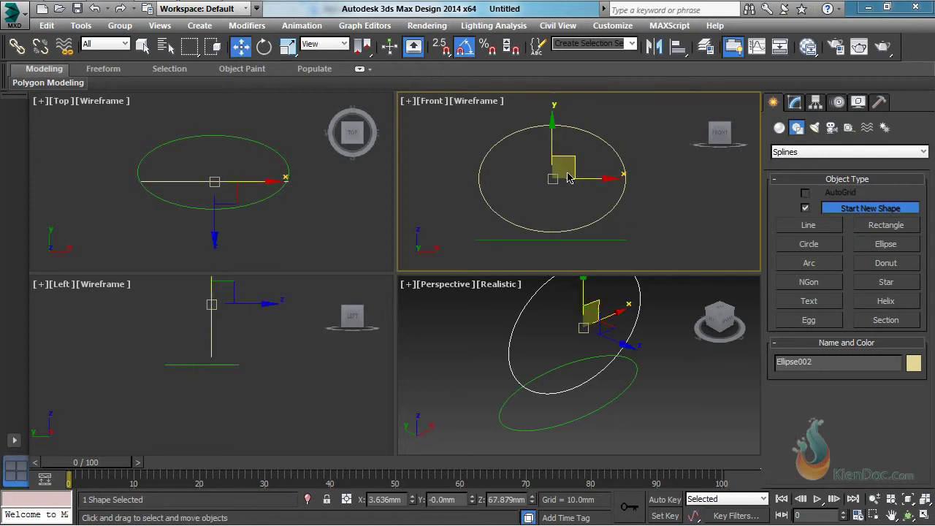
Scale-clone the upright ellipse inward twice as copies, to about 81% and then about 73%, forming concentric rings
left_click(289, 48)
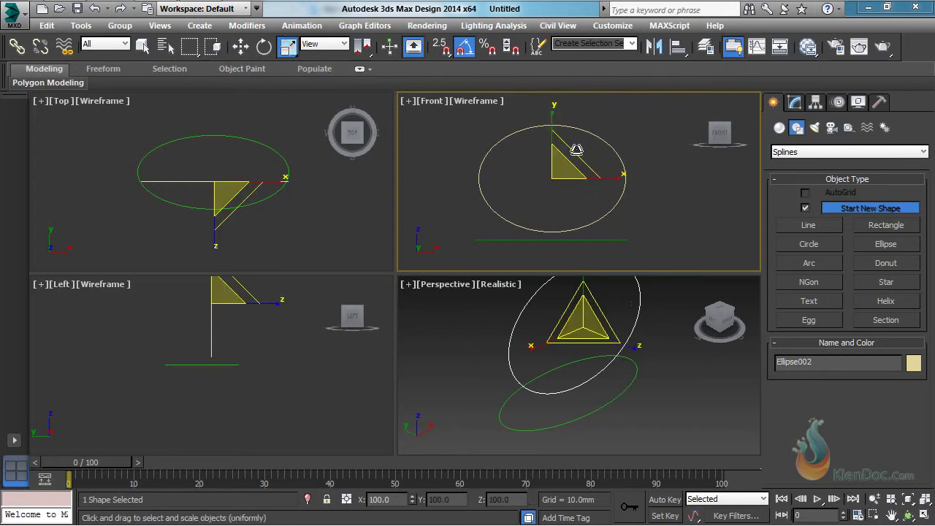
mouse_move(576, 152)
left_mouse_down("shift")
mouse_move(564, 173)
mouse_move(574, 176)
left_mouse_up("shift")
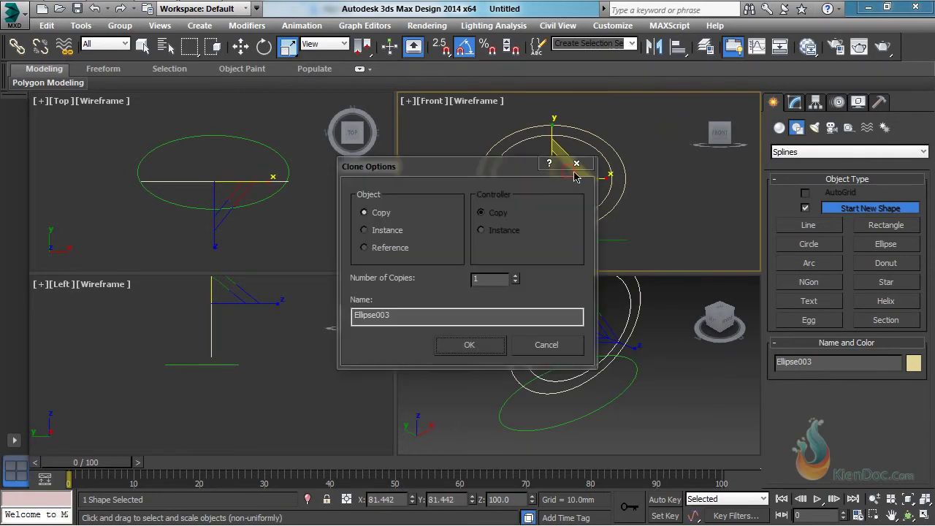
left_click(469, 348)
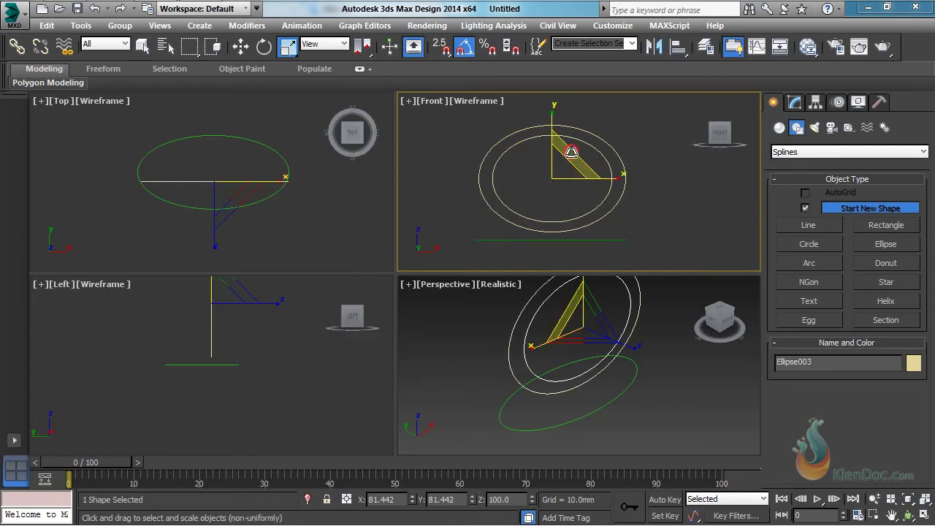
left_click_drag(571, 151, 569, 169, "shift")
left_click(465, 349)
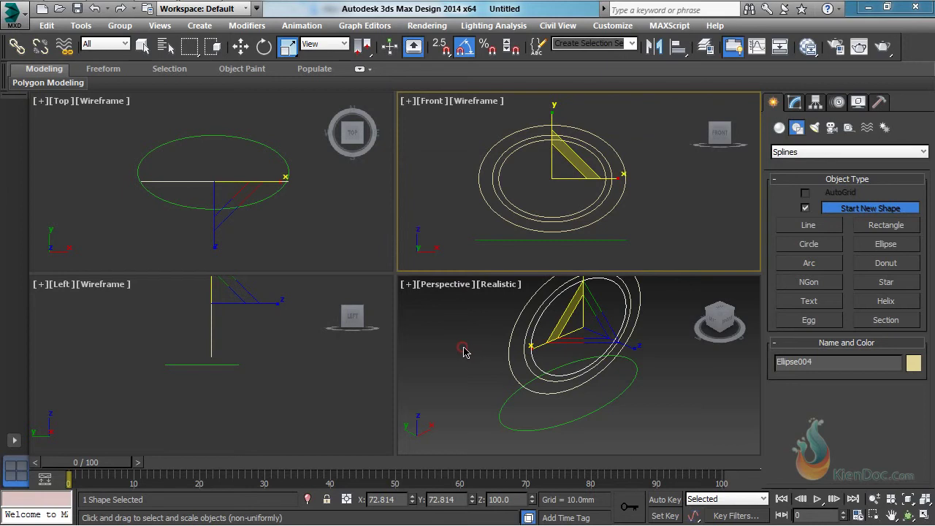
Scale the flat base ellipse along Y to about 125%
left_click(599, 407)
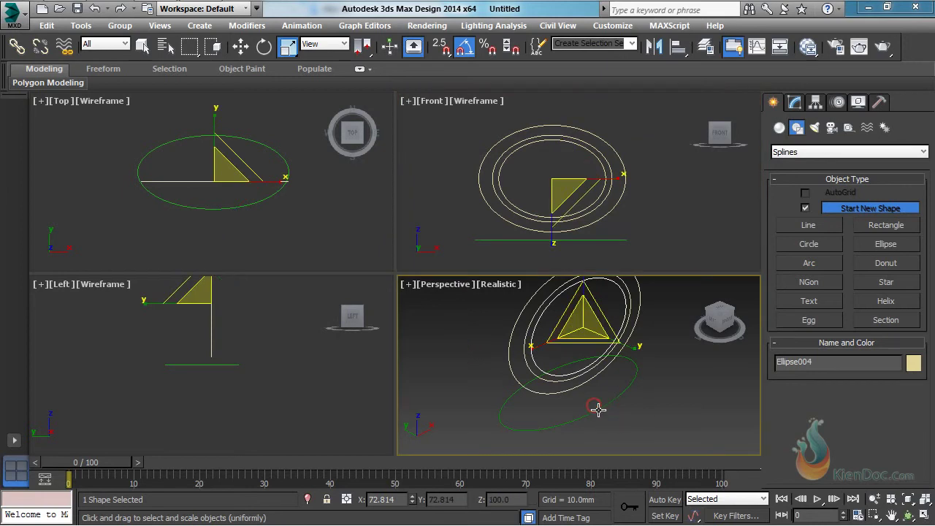
left_click(596, 413)
mouse_move(620, 413)
left_mouse_down()
mouse_move(630, 417)
mouse_move(629, 400)
left_mouse_up()
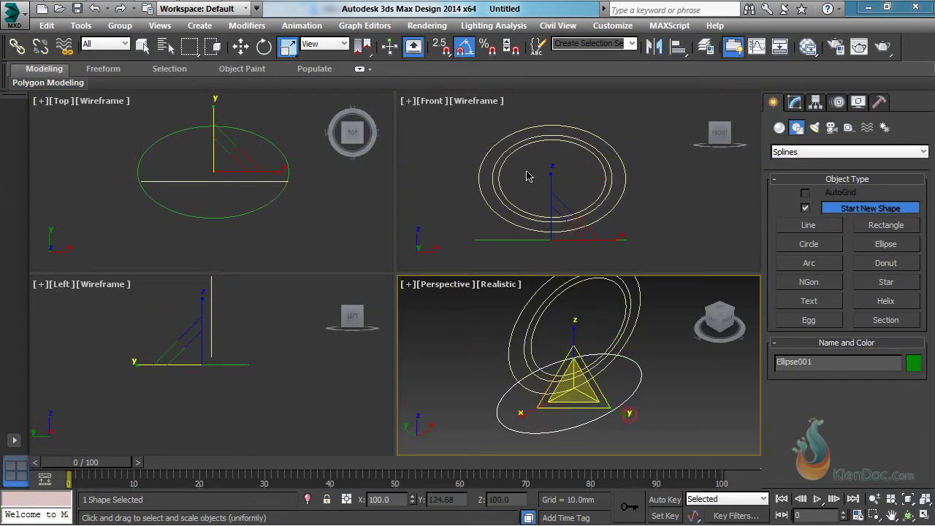
Place an Arial text spline reading "Dungia", 27.84 mm in size, inside the concentric ellipses in the Front view
middle_click_drag(537, 191, 557, 187)
left_click(809, 301)
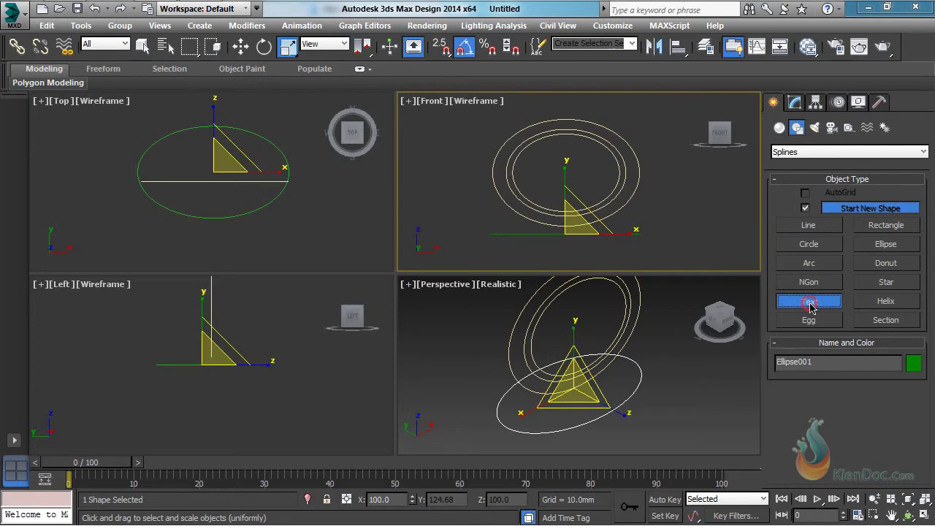
scroll(856, 414, "down", 5)
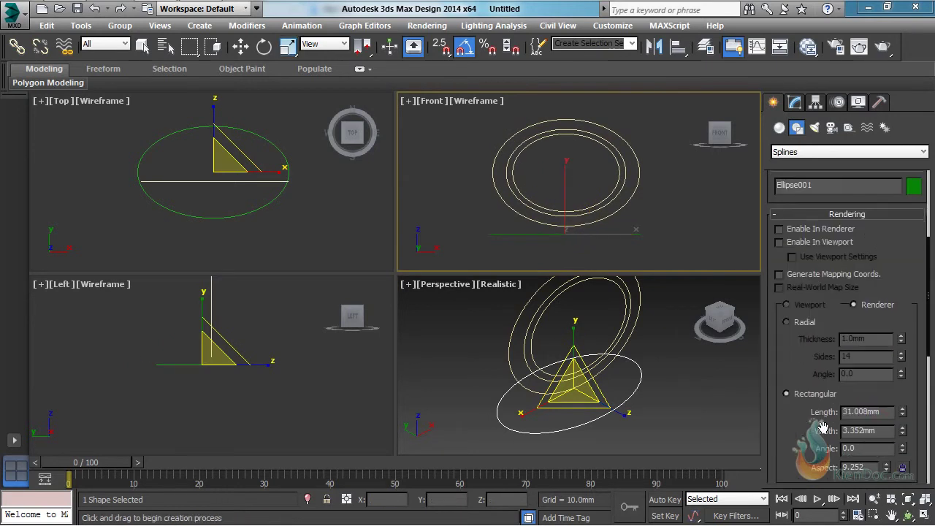
left_click(824, 216)
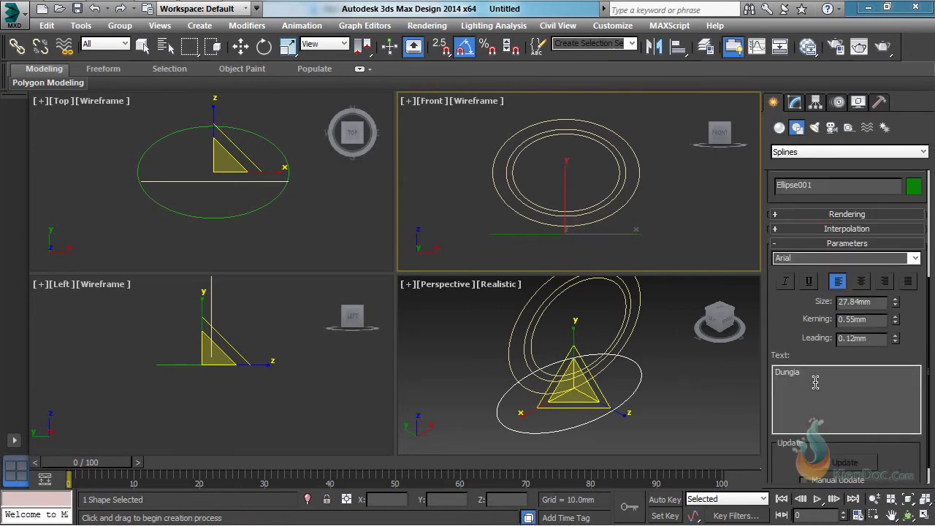
left_click(566, 184)
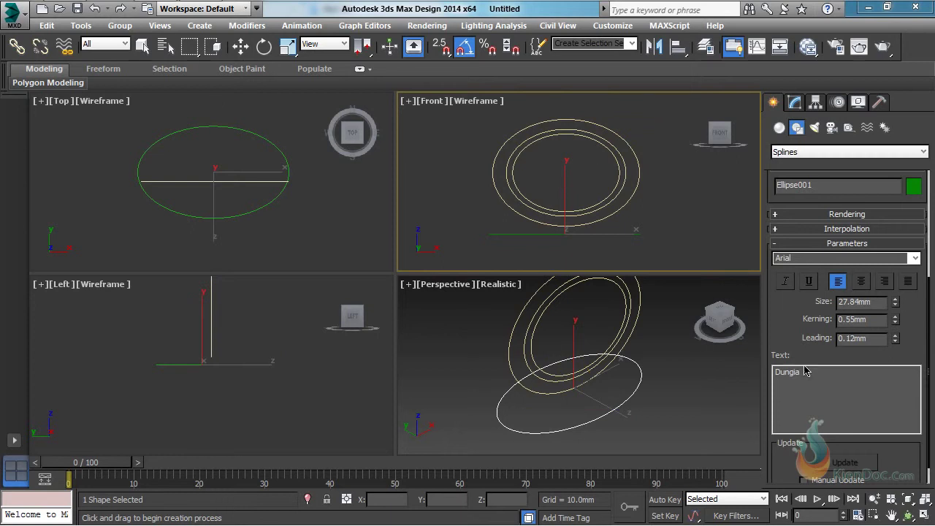
left_click_drag(806, 372, 759, 373)
left_click(565, 175)
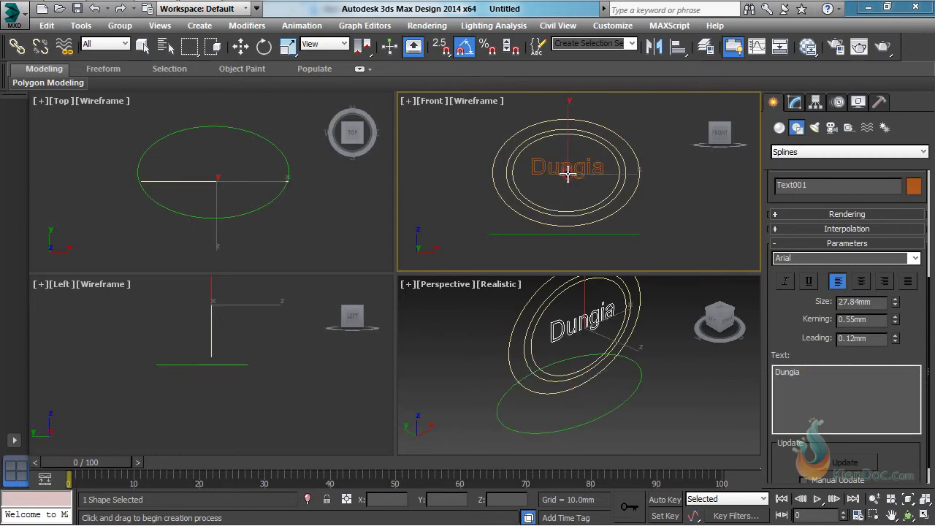
Move the text to the centre of the inner ellipse, at about X 3.4 mm, Z 61.7 mm
scroll(560, 150, "up", 2)
scroll(577, 164, "up", 2)
key("r")
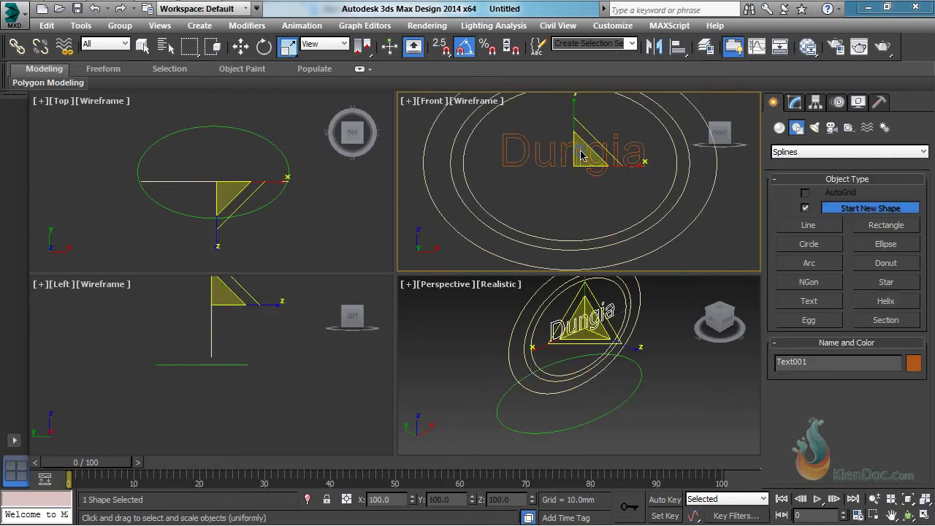
scroll(581, 155, "down", 2)
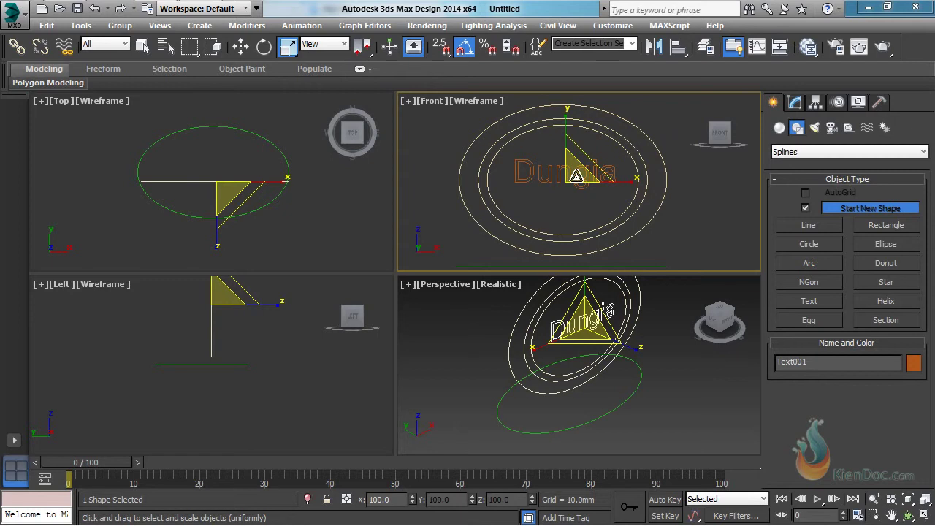
key("w")
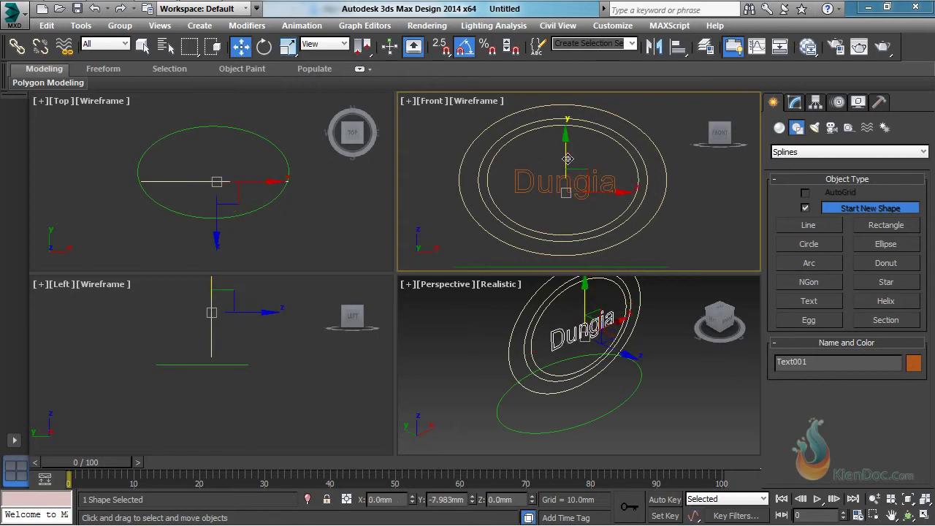
mouse_move(626, 182)
left_mouse_down()
mouse_move(626, 202)
mouse_move(614, 188)
left_mouse_up()
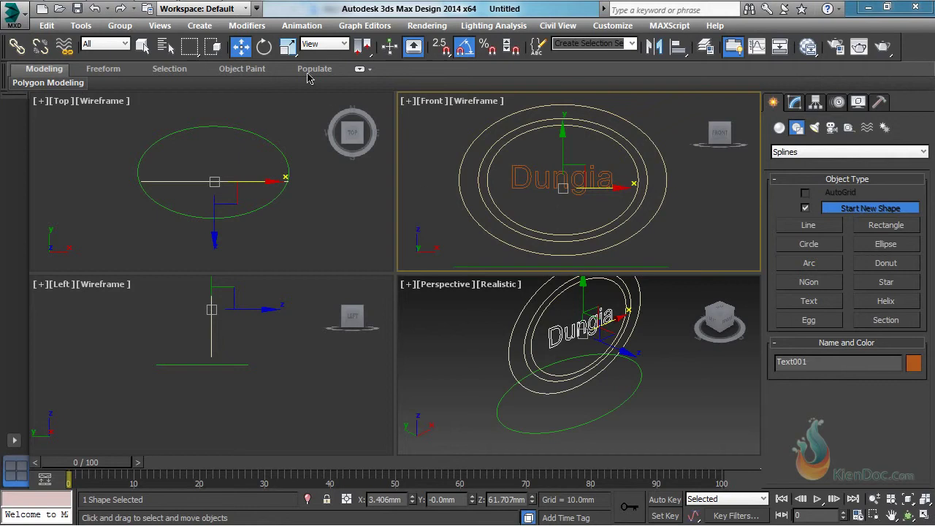
Stretch the text along X and recentre it in the inner ellipse at about X 6.3 mm, Z 61.2 mm
left_click(288, 46)
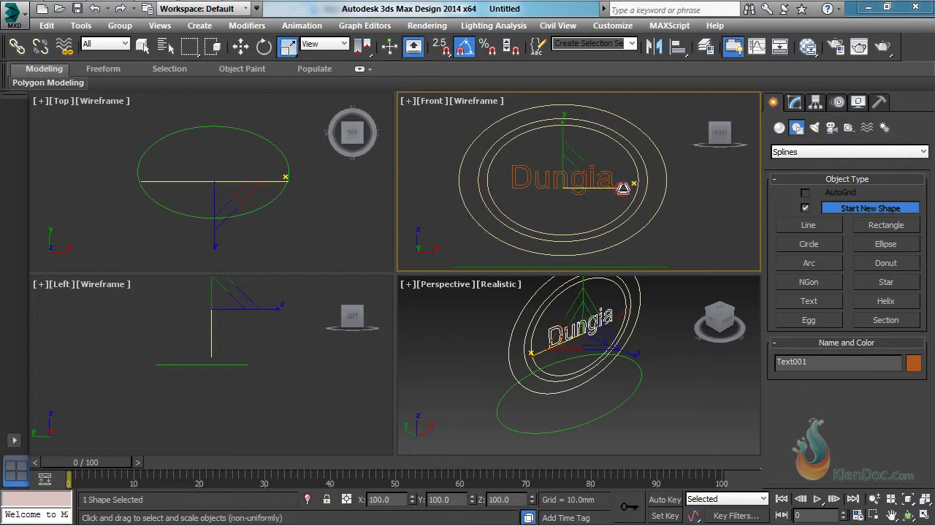
mouse_move(632, 184)
left_mouse_down()
mouse_move(636, 192)
mouse_move(621, 188)
left_mouse_up()
left_click(240, 47)
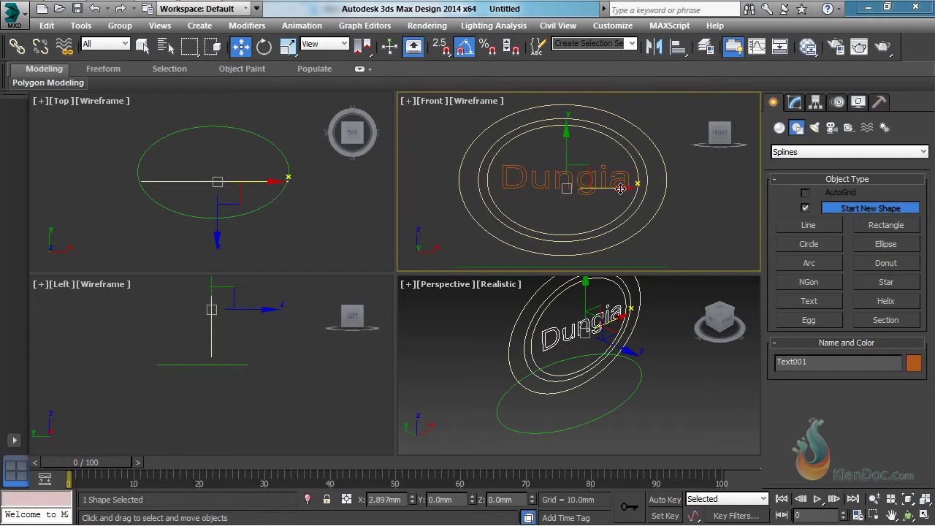
left_click_drag(567, 146, 567, 144)
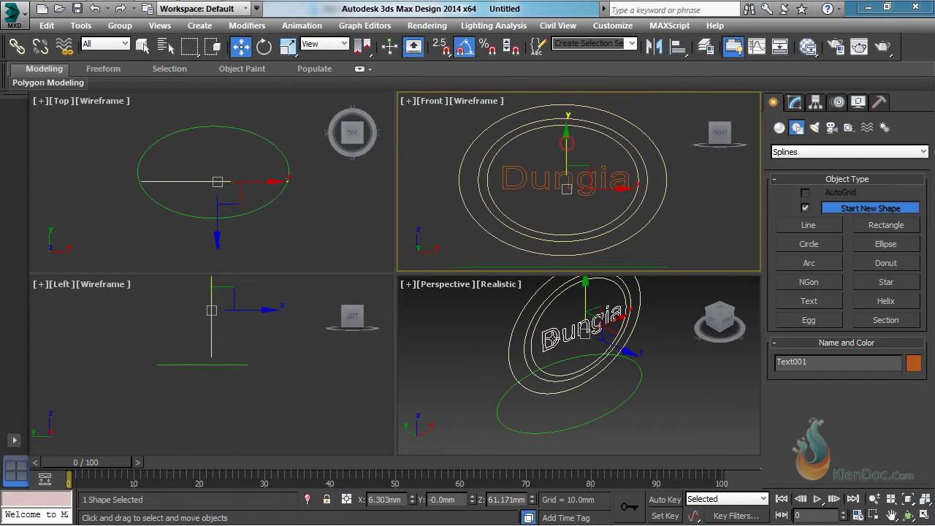
Maximize the Perspective view around the ellipses and text
left_click(554, 338)
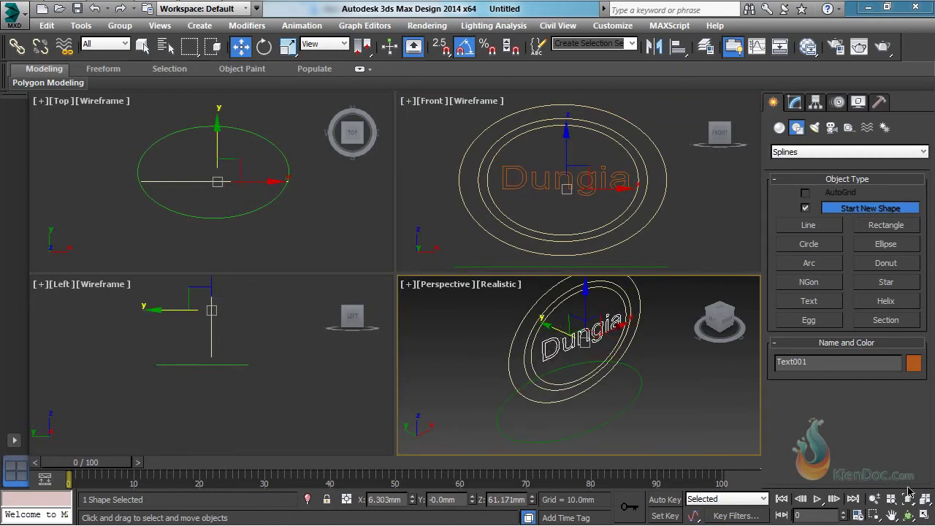
left_click(924, 515)
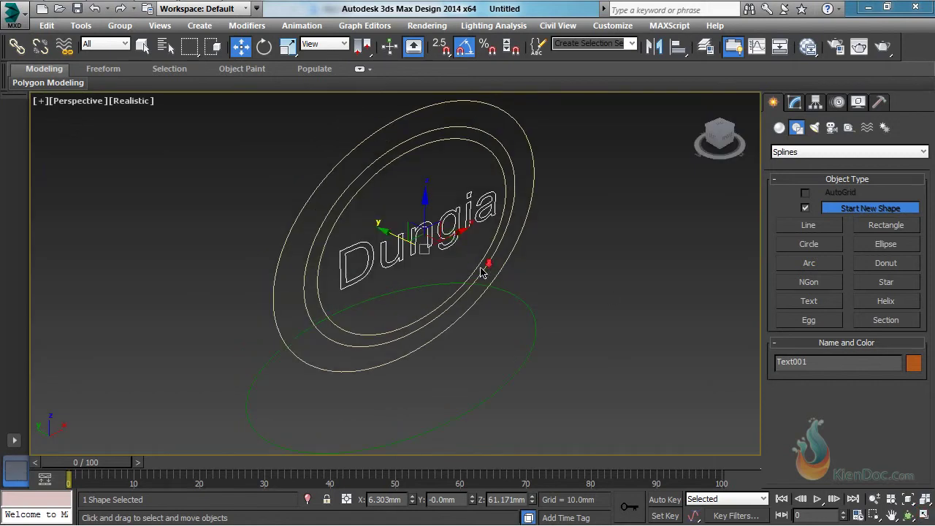
scroll(475, 271, "down", 4)
scroll(449, 285, "up", 3)
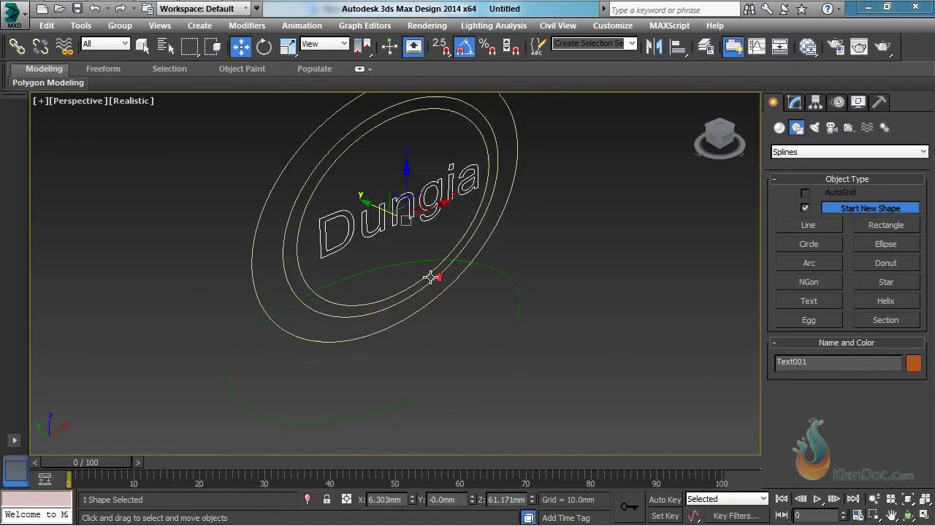
Extrude the flat base ellipse to a thickness of 9.5 mm
left_click_drag(533, 383, 489, 330)
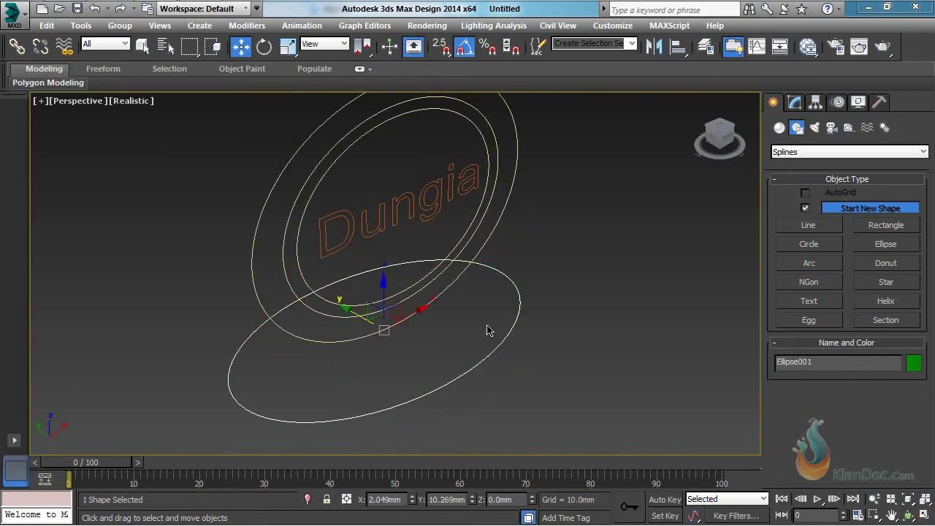
left_click(794, 102)
left_click(824, 150)
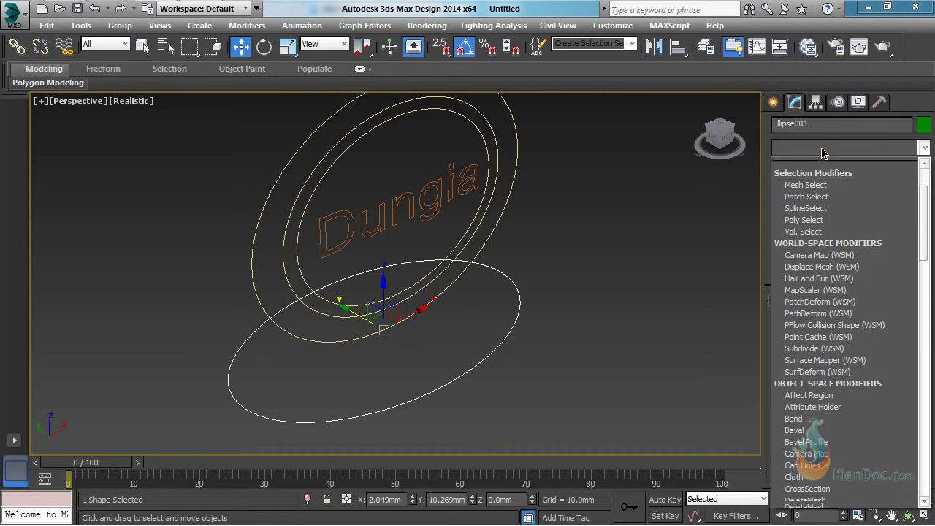
key("e")
left_click(804, 218)
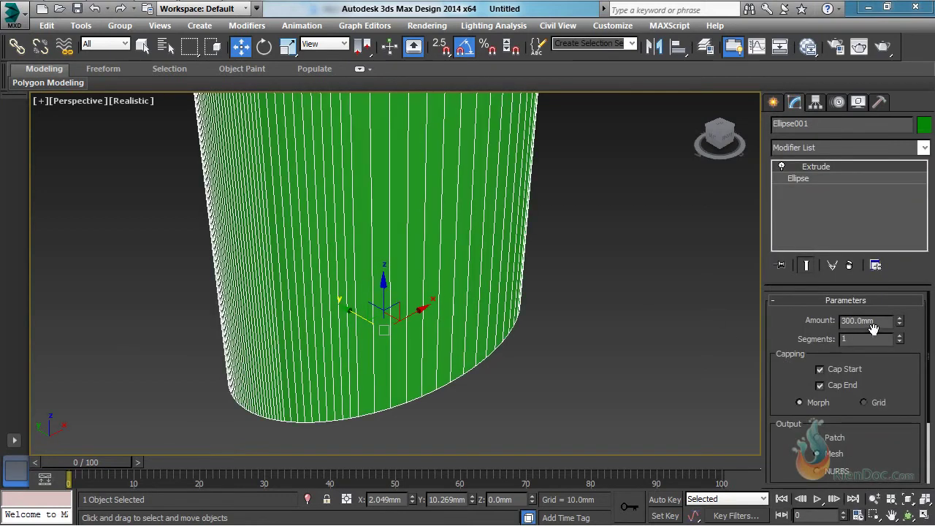
right_click(901, 323)
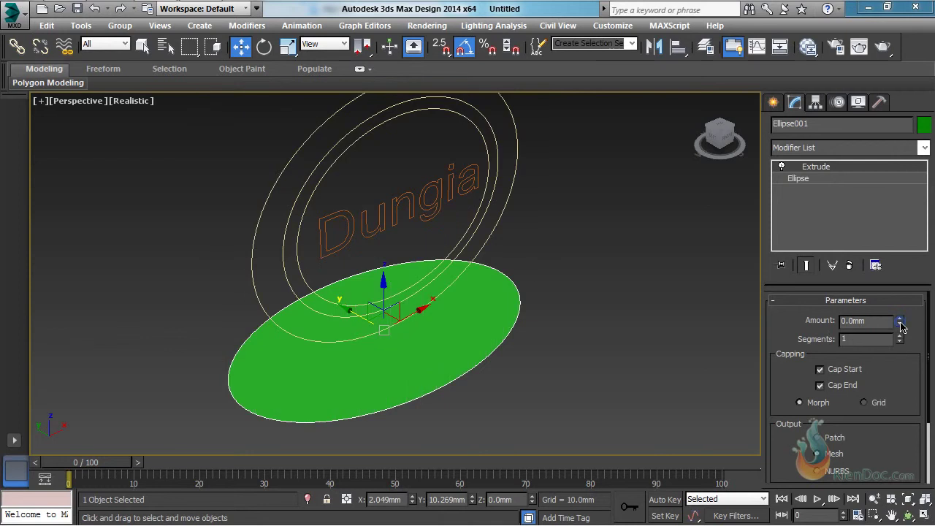
left_click_drag(901, 326, 905, 305)
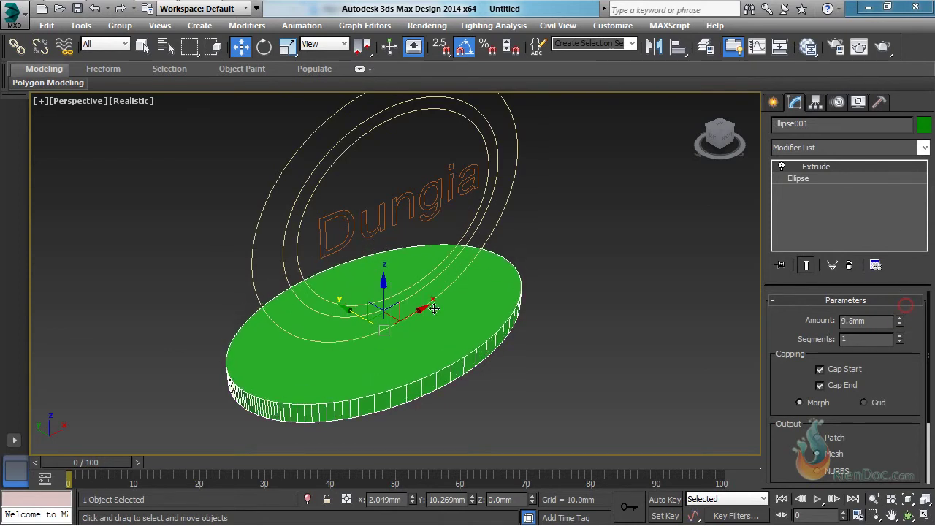
Change the extruded base's object color from the palette to a medium blue
middle_click_drag(401, 321, 409, 336)
left_click(924, 126)
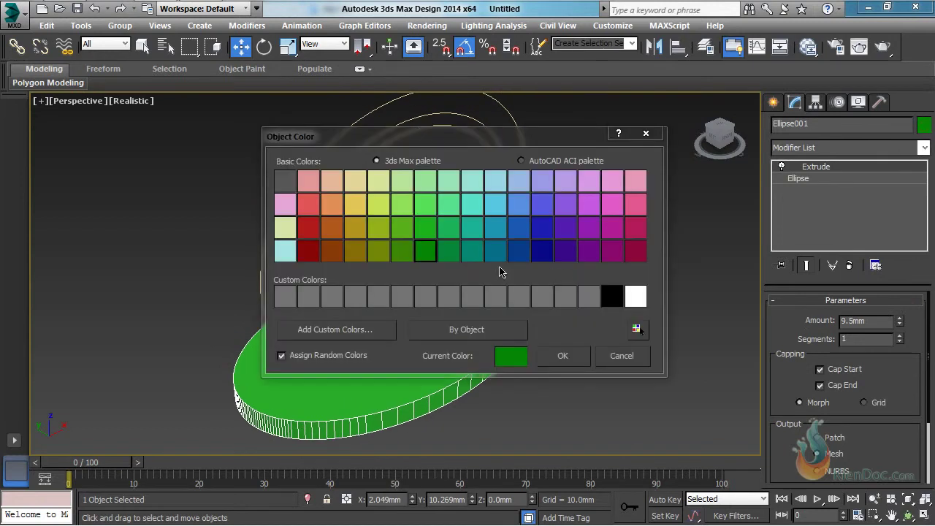
left_click(519, 228)
left_click(563, 358)
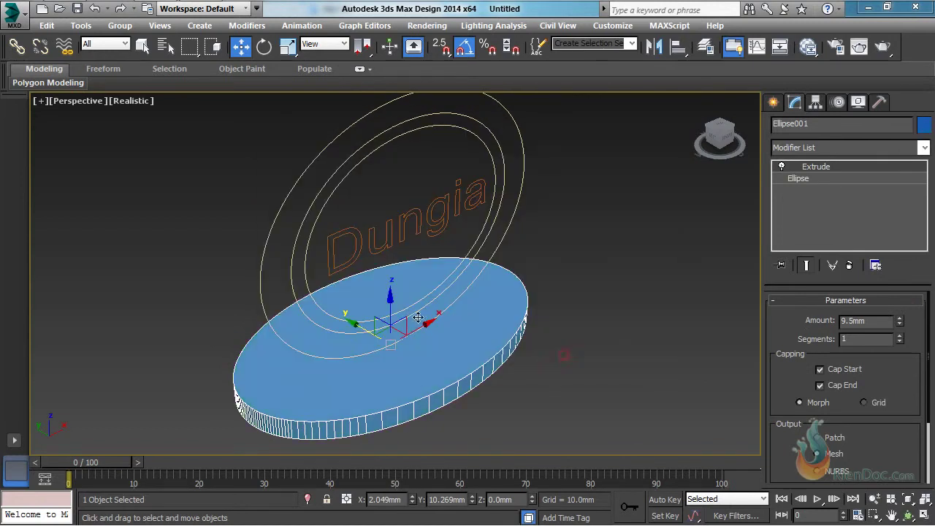
middle_click_drag(414, 311, 421, 317)
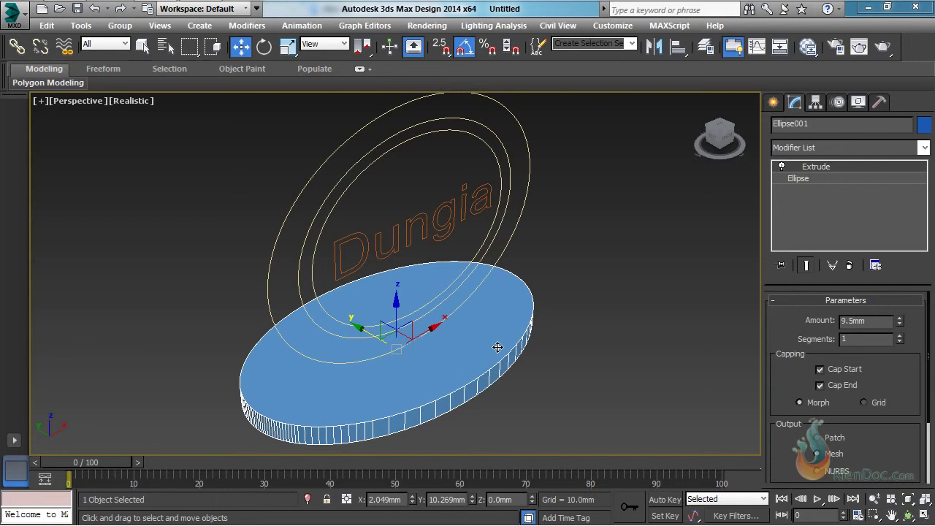
Set the base's object color to the dark blue in the palette's lowest row and deselect the base
left_click(923, 126)
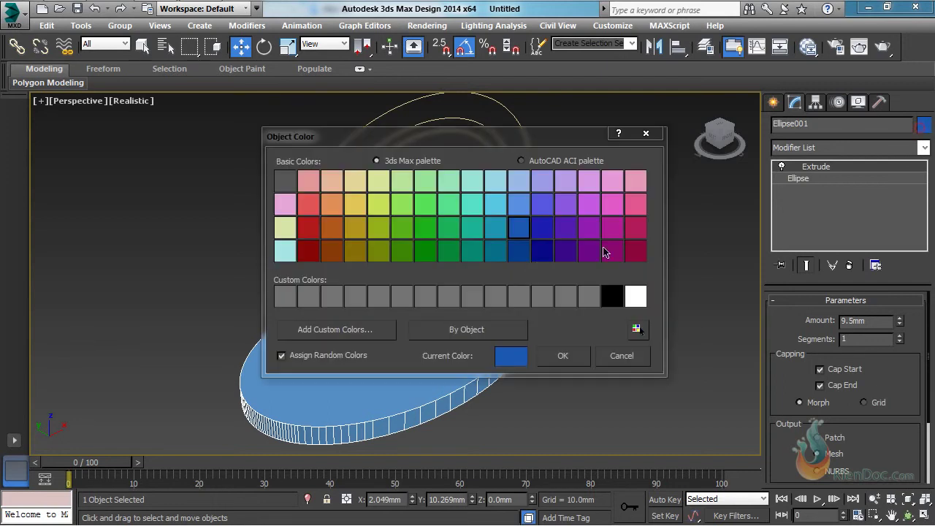
left_click(519, 251)
left_click(563, 356)
left_click(597, 341)
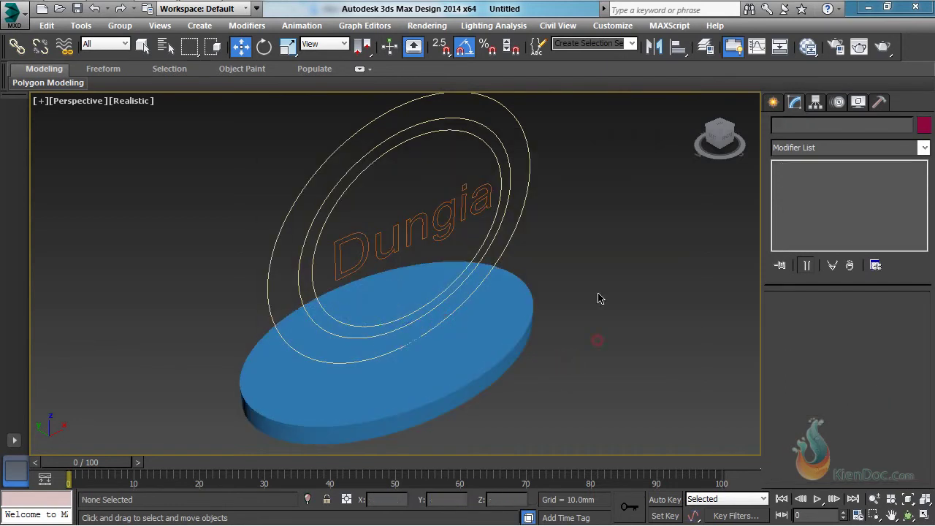
Copy the base's Extrude modifier onto the outermost upright ellipse and switch that modifier off
left_click(523, 320)
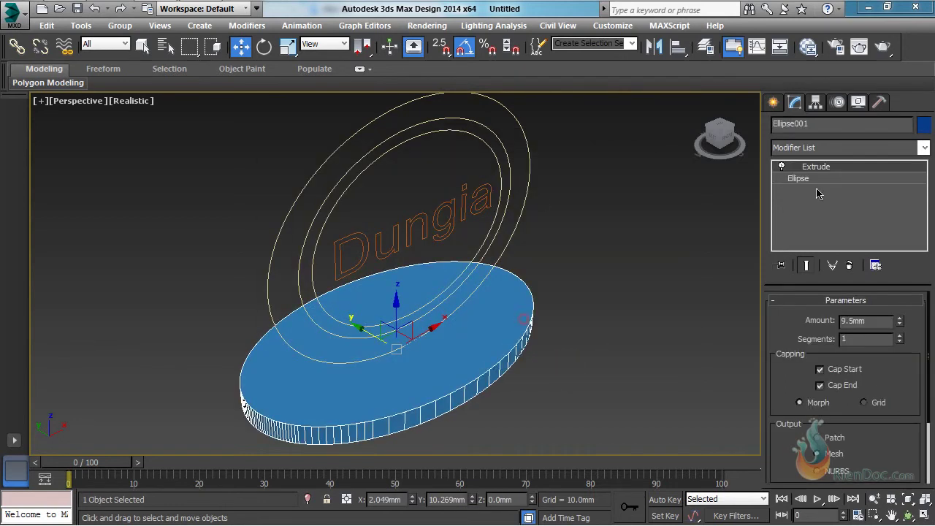
left_click_drag(818, 169, 523, 131)
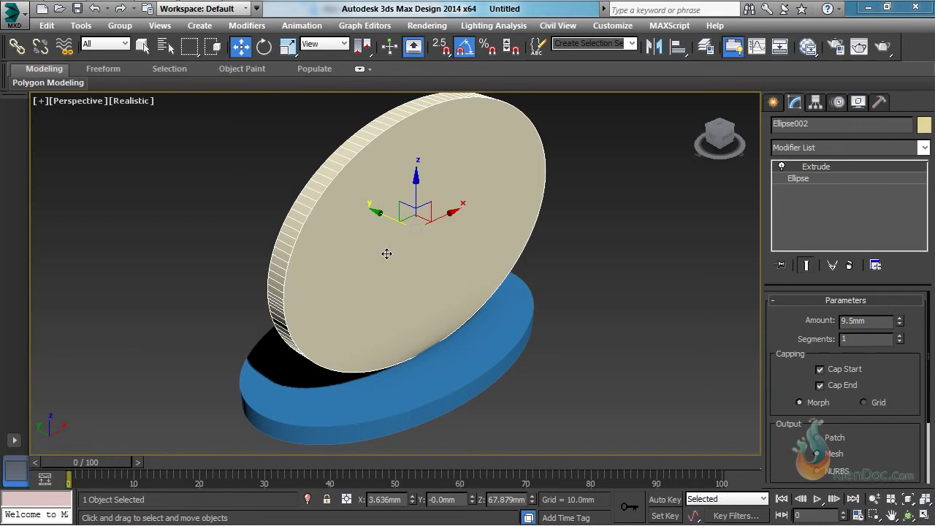
left_click(781, 166)
left_click(803, 183)
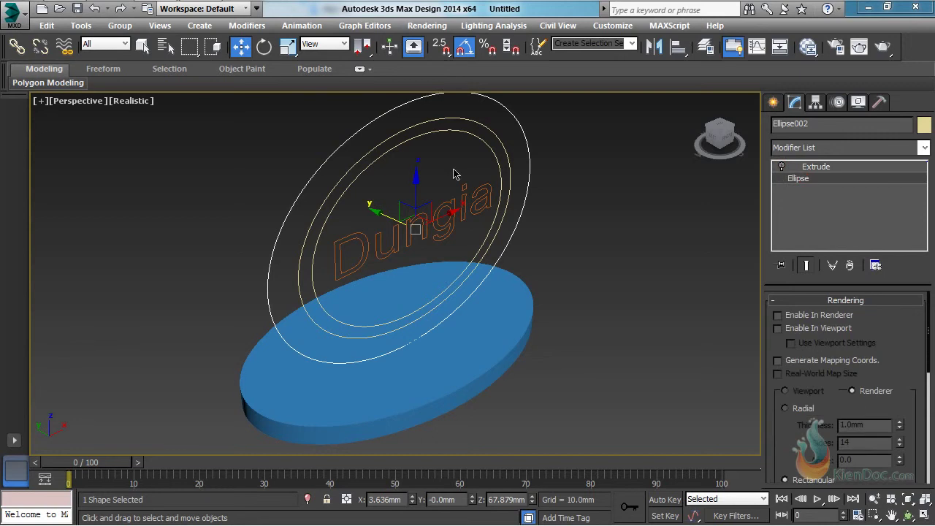
Convert the outermost upright ellipse to an editable spline and attach the middle ellipse to it
right_click(526, 146)
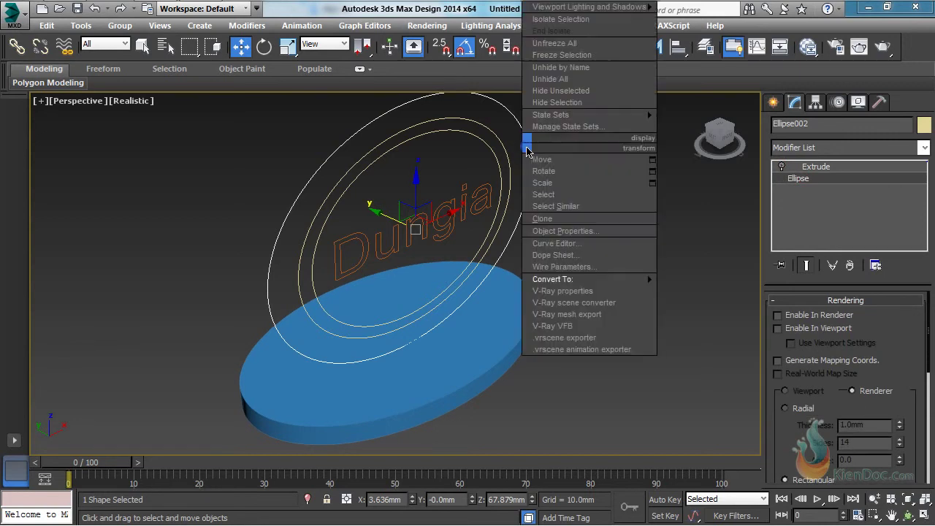
mouse_move(582, 281)
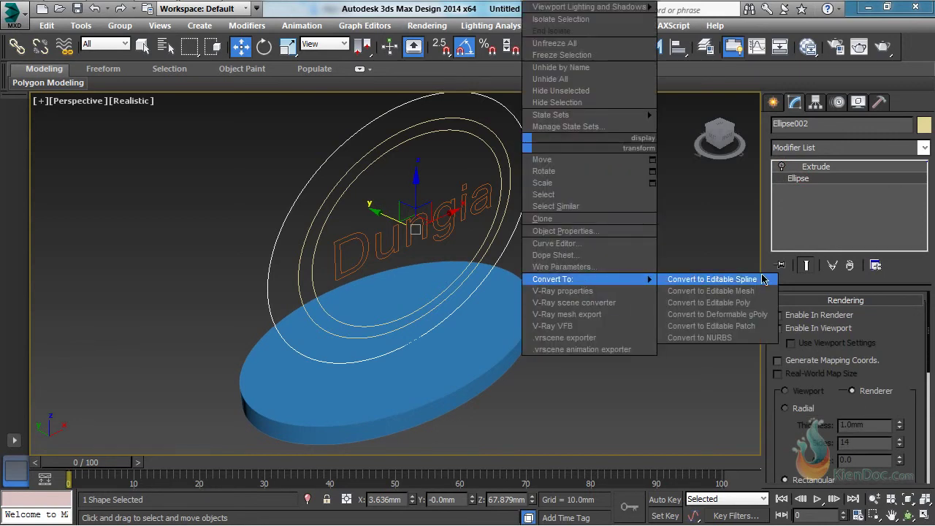
left_click(733, 279)
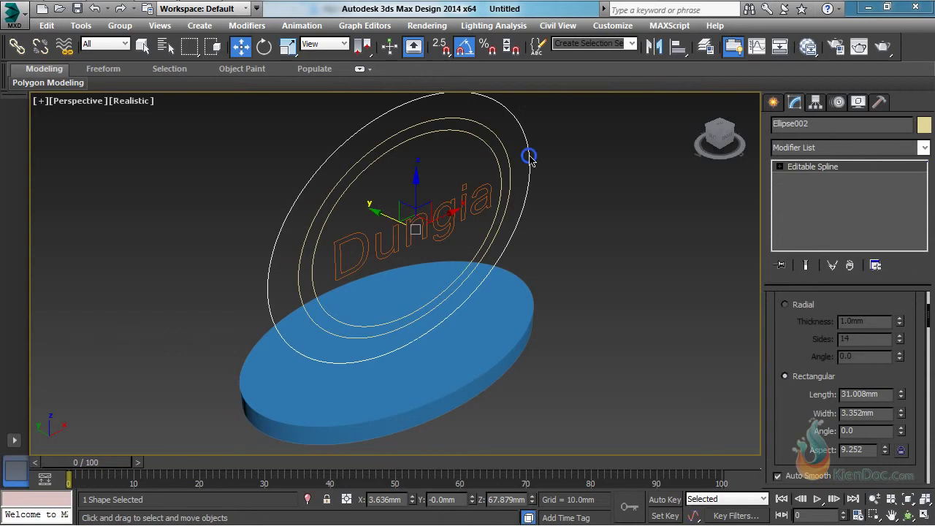
right_click(460, 157)
left_click(442, 176)
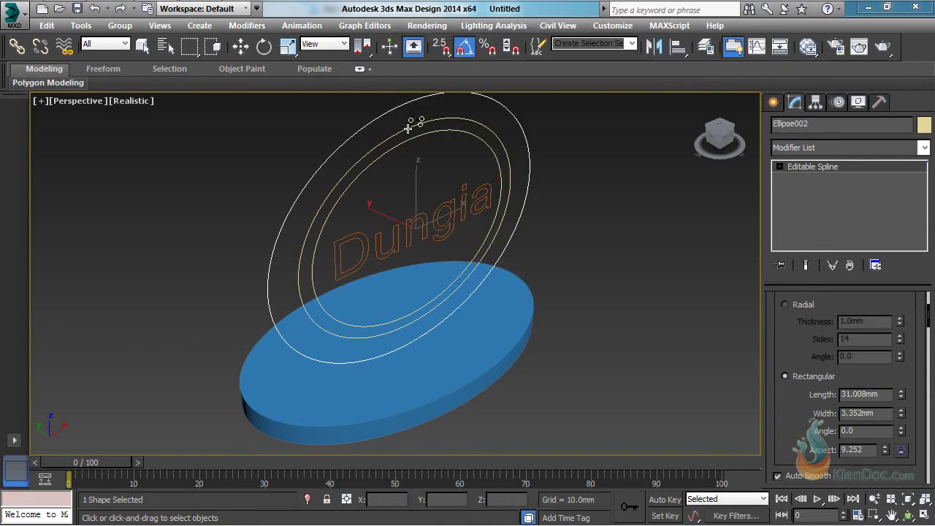
left_click(401, 126)
key("w")
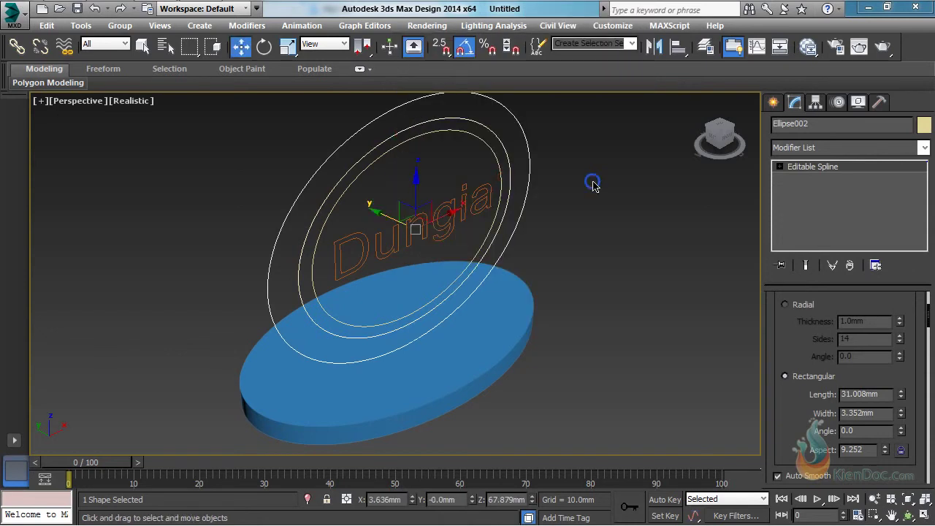
Extrude the combined outer and middle ellipses into a ring 4.5 mm thick
left_click(832, 151)
key("e")
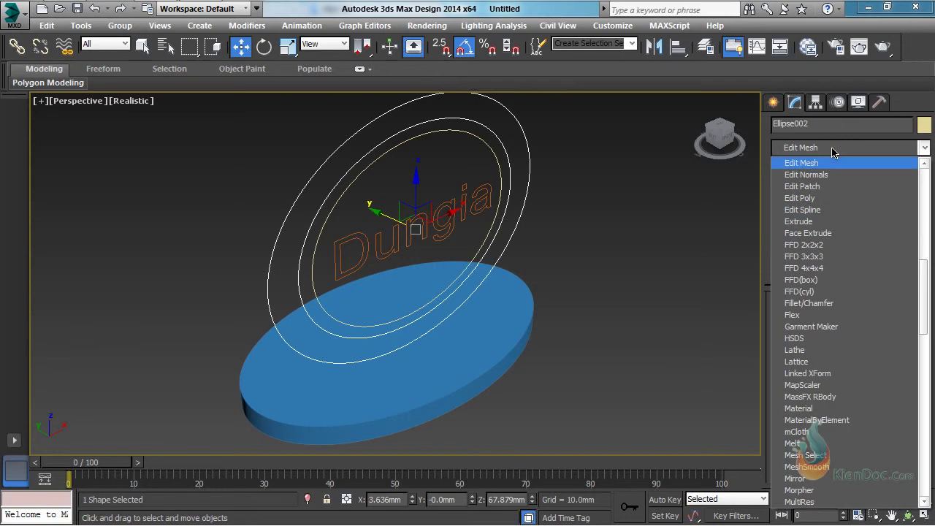
left_click(811, 221)
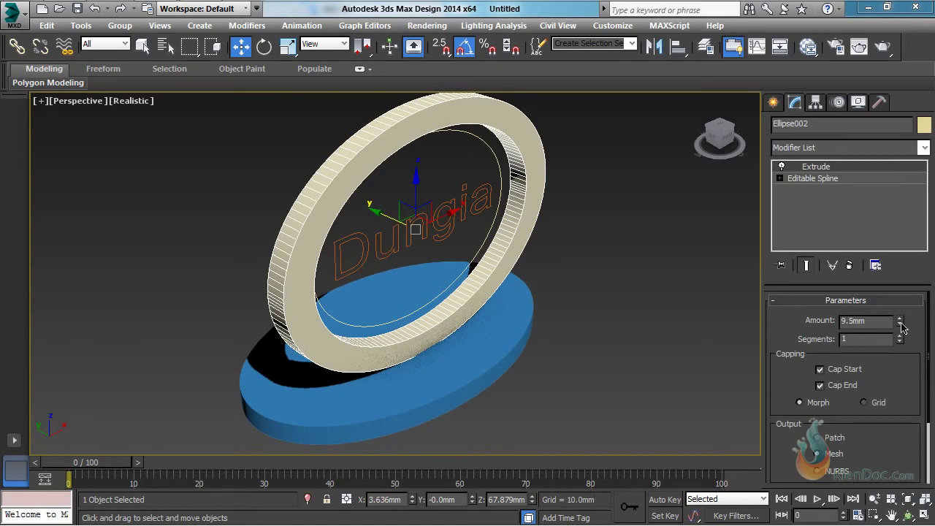
left_click_drag(900, 322, 902, 328)
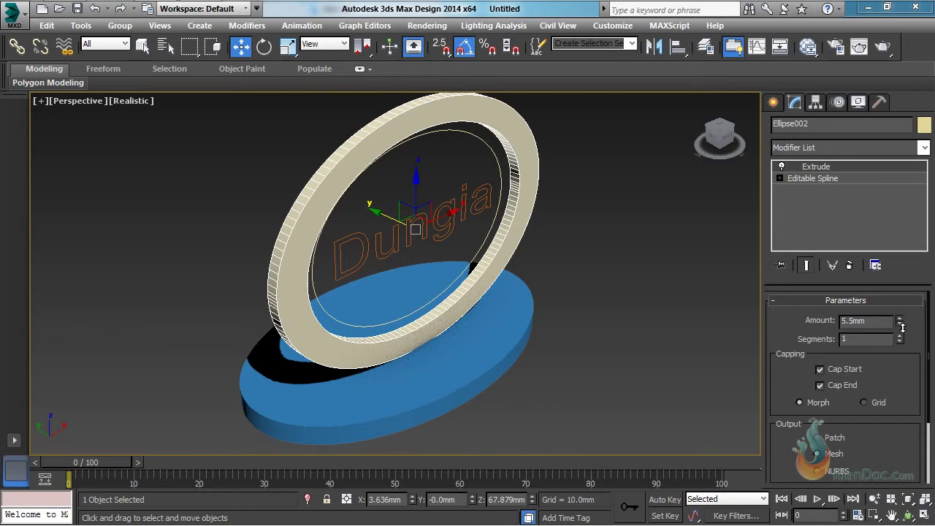
left_click_drag(902, 328, 903, 330)
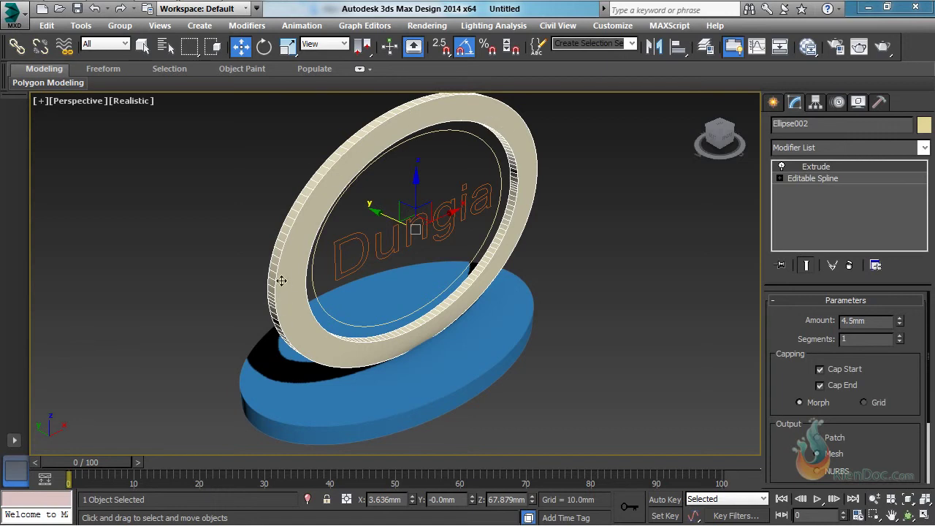
Select the ring, the inner ellipse and the text together and raise them about 1.3 mm along Z
middle_click_drag(462, 212, 576, 258, "alt")
left_click_drag(655, 270, 428, 210)
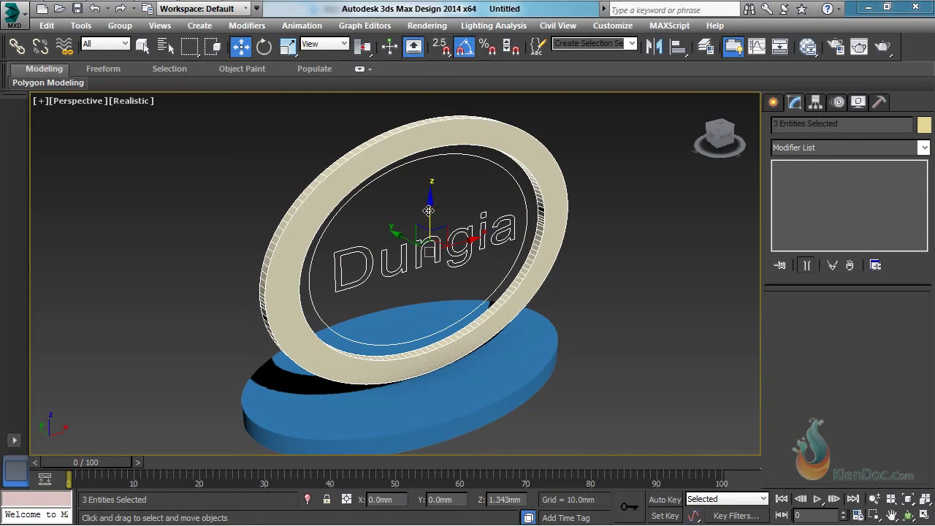
Clone the ring in place as an independent copy and remove the Extrude modifier from the copy
left_click(541, 182)
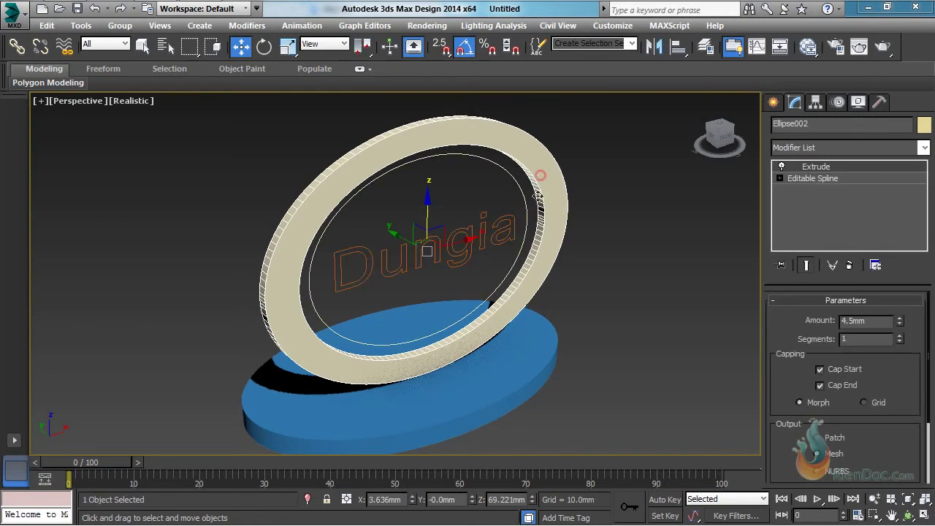
middle_click_drag(541, 183, 538, 201, "alt")
key("ctrl+v")
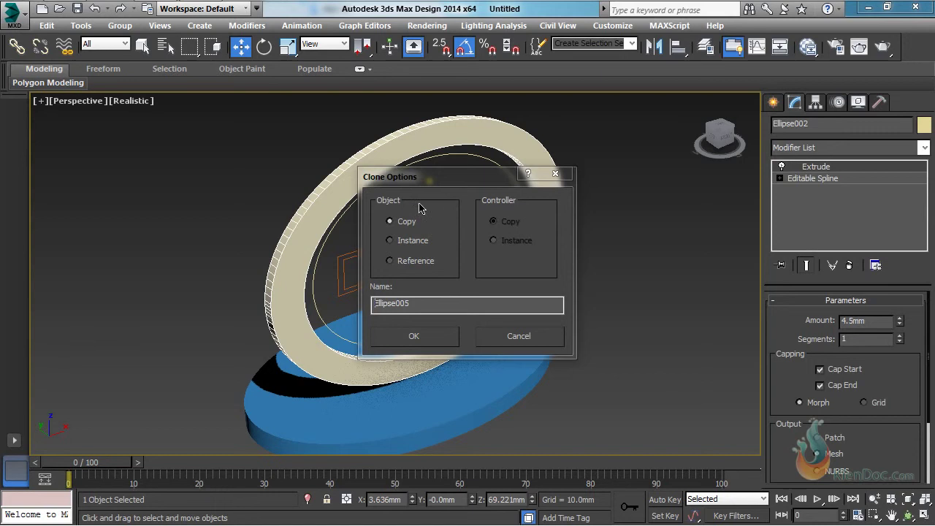
left_click(414, 336)
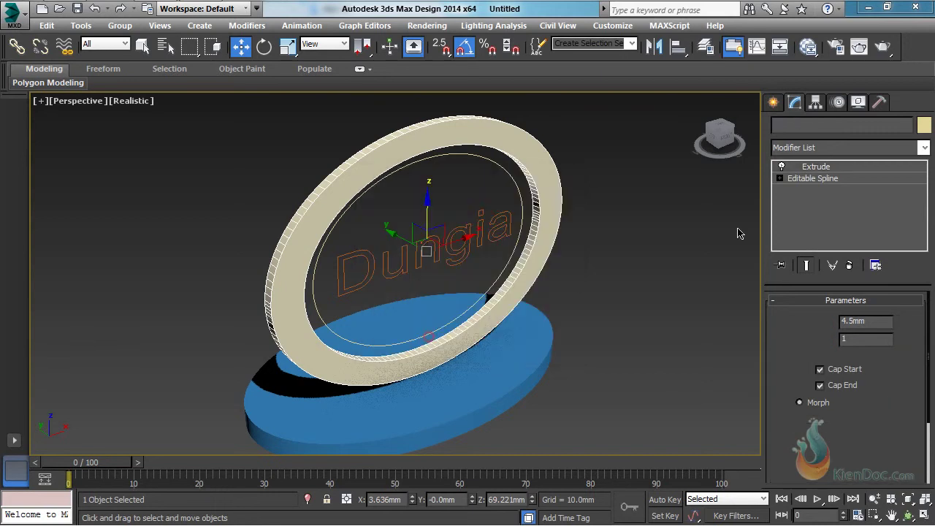
left_click(848, 265)
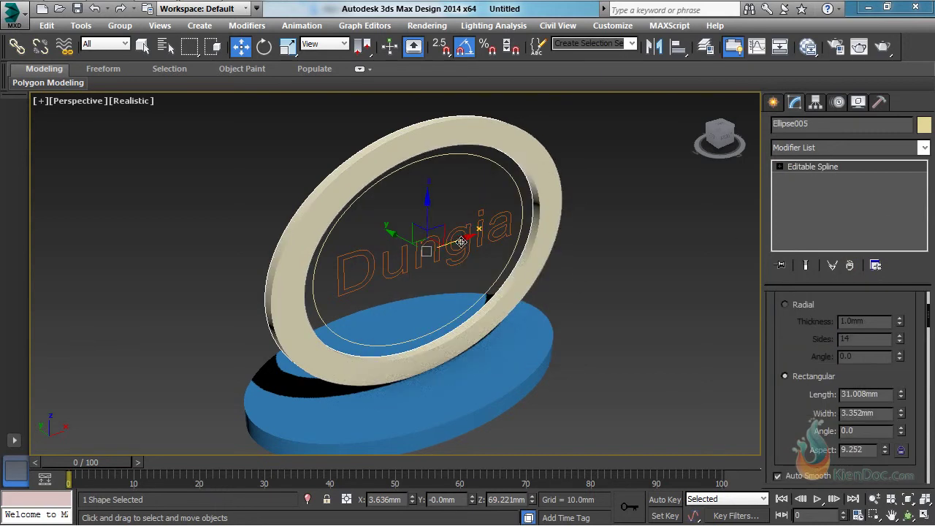
Isolate the copied ring outline and delete its inner ellipse at spline level, keeping only the outer ellipse
middle_click_drag(439, 245, 357, 235, "alt")
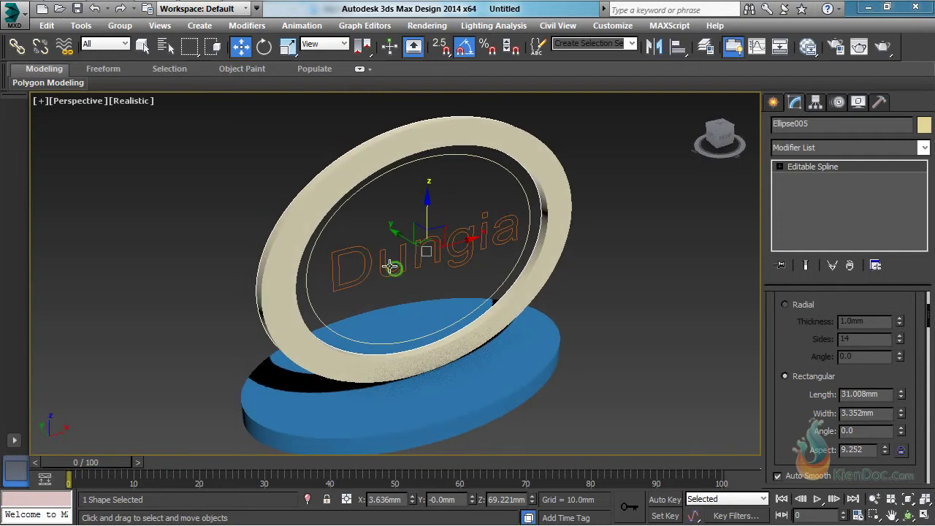
scroll(386, 271, "up", 2)
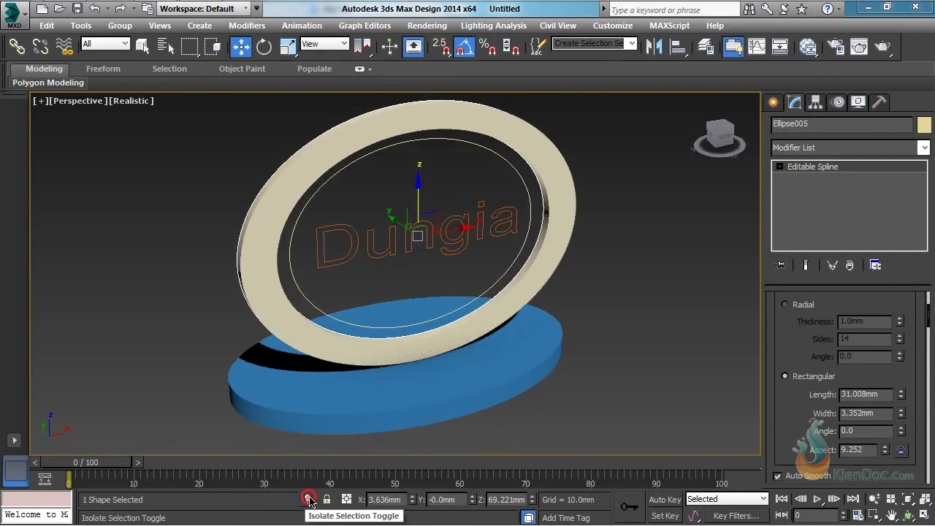
left_click(308, 499)
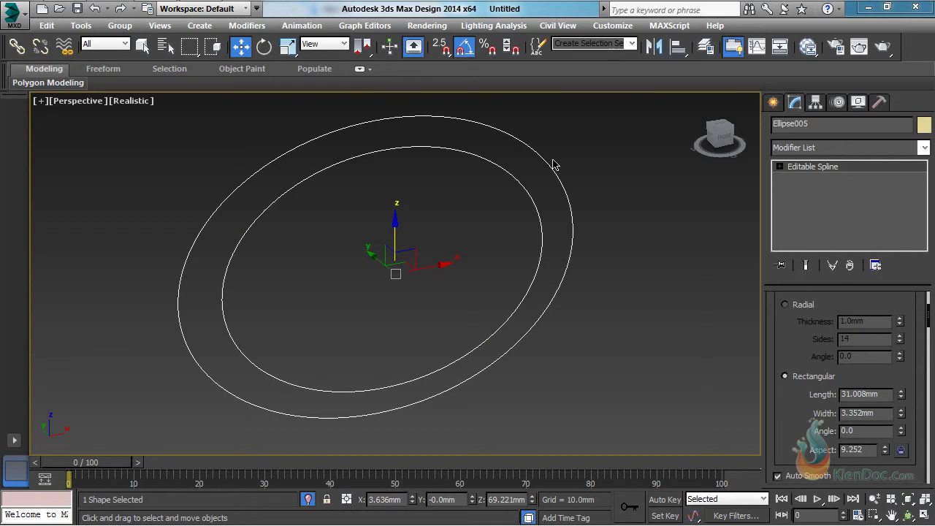
left_click(781, 167)
left_click(803, 202)
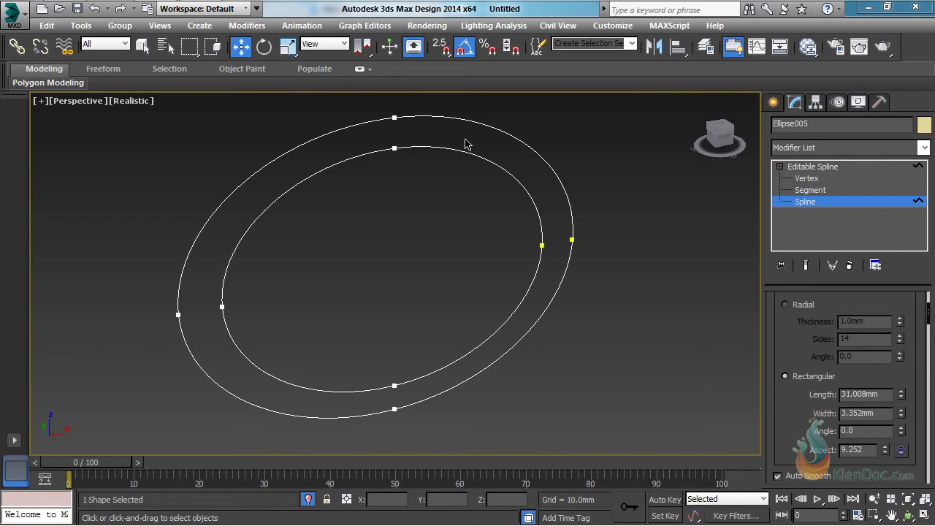
left_click_drag(465, 140, 357, 185)
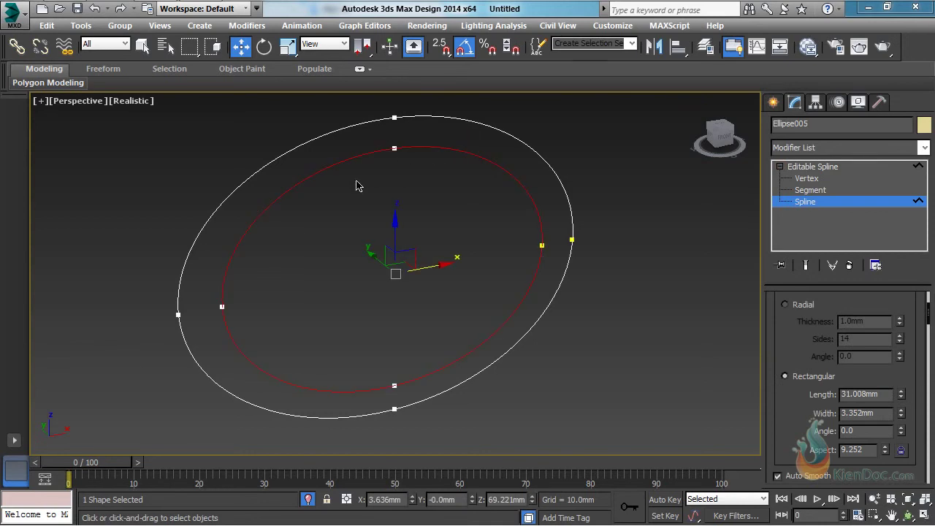
key("Delete")
left_click(803, 167)
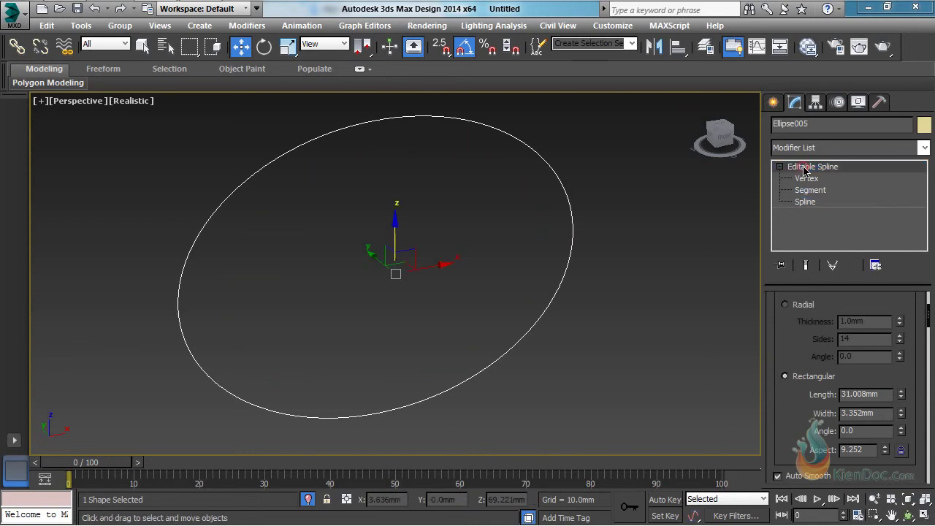
Extrude the remaining outer ellipse 1 mm to form the backing panel and exit isolation
left_click(829, 149)
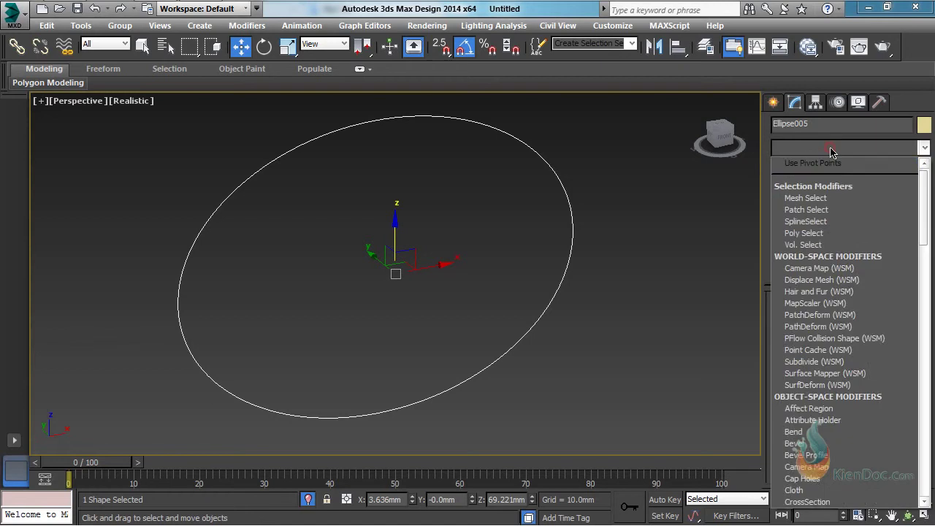
scroll(830, 151, "down", 1)
key("e")
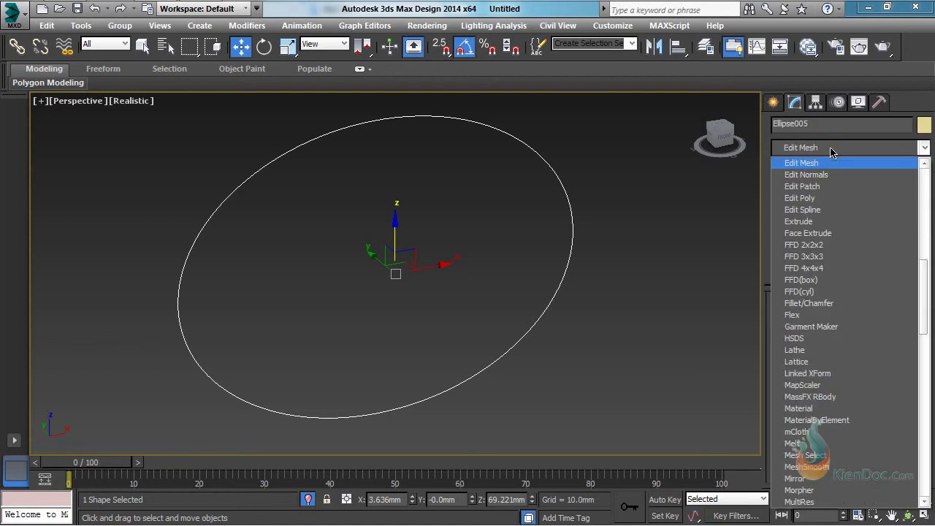
left_click(804, 221)
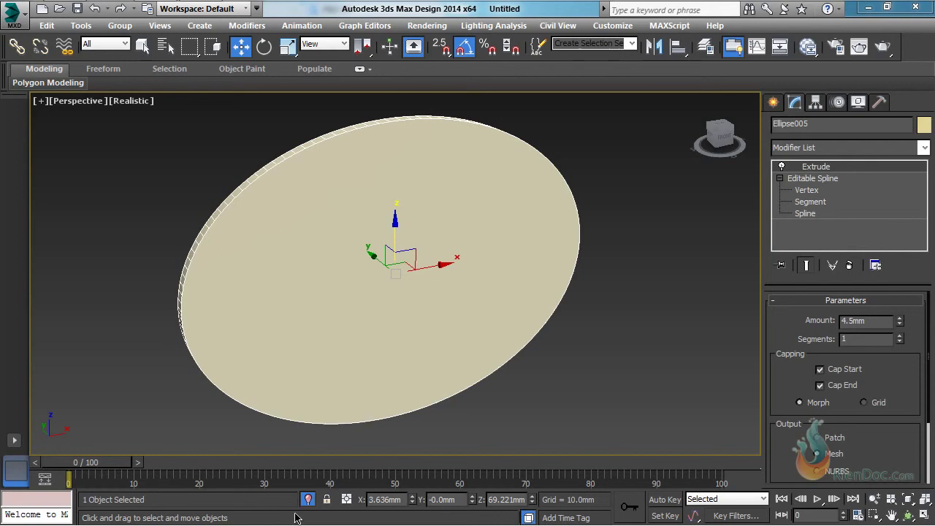
left_click(873, 321)
key("Return")
type("1")
key("Return")
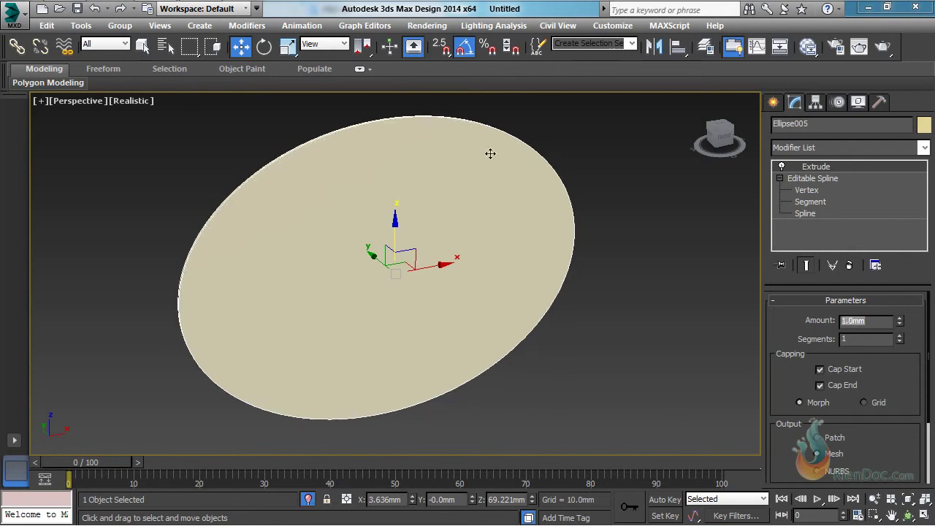
left_click(308, 499)
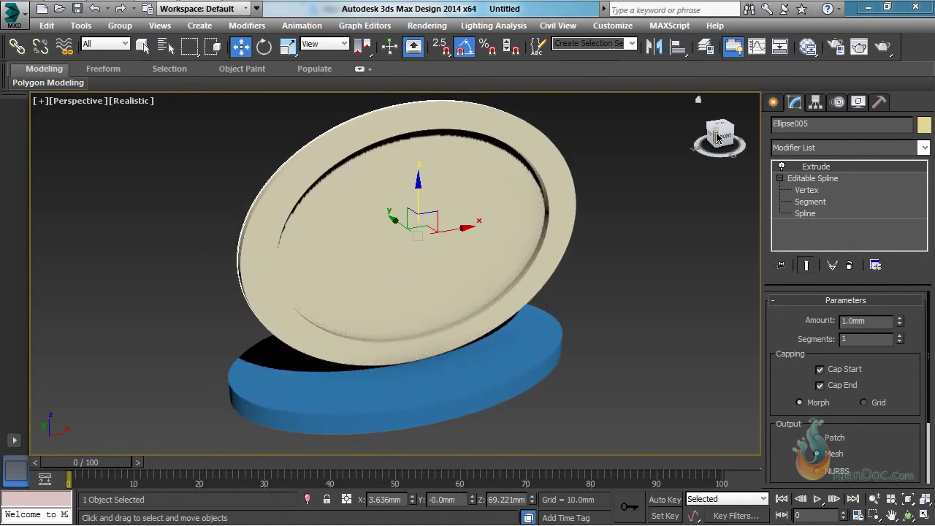
Change the ring's object color to the stronger yellow from the second row of the 3ds Max palette
left_click_drag(722, 139, 701, 141)
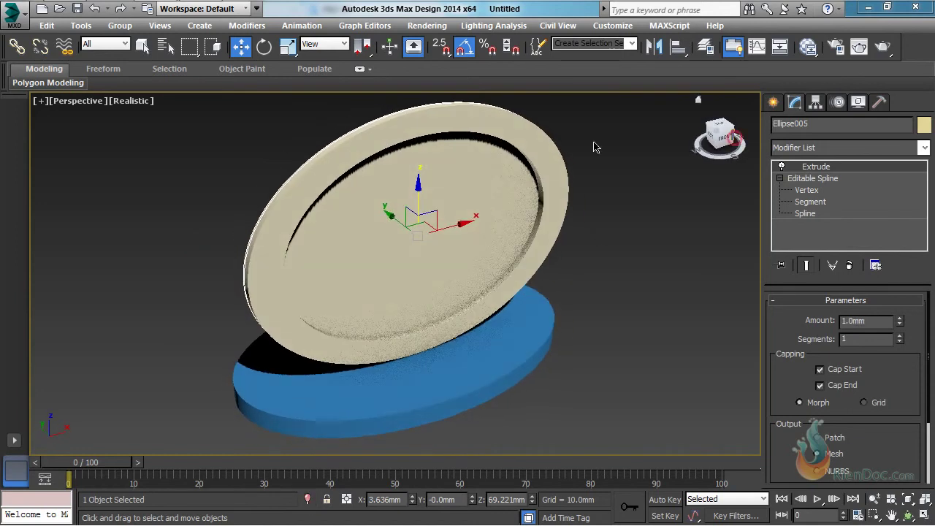
left_click(537, 144)
left_click(924, 125)
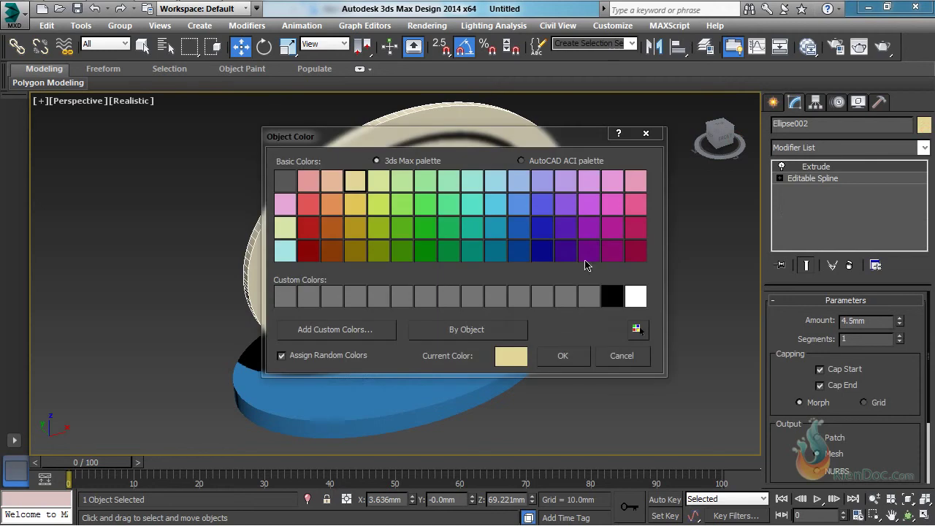
left_click(355, 205)
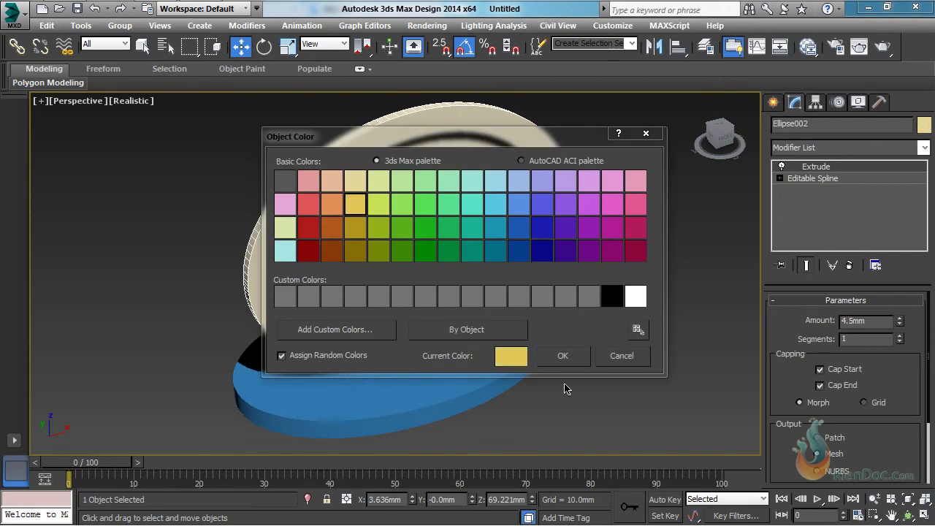
left_click(562, 355)
Change the backing panel's object color to a light blue from the first row of the 3ds Max palette
left_click(482, 174)
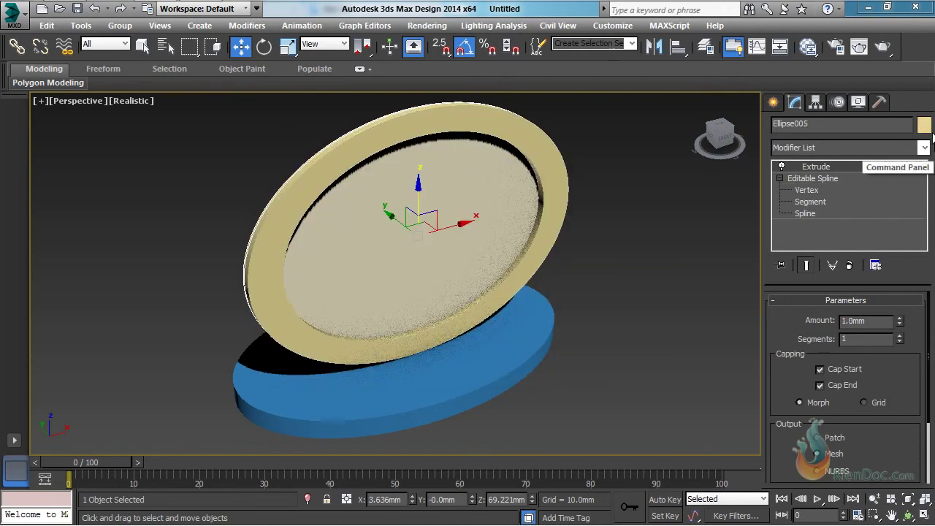
left_click(924, 125)
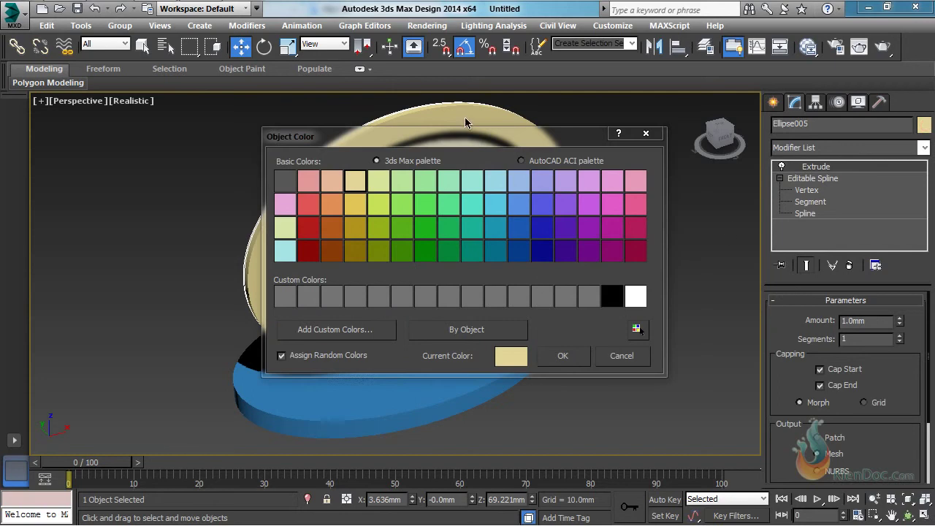
left_click_drag(478, 142, 564, 144)
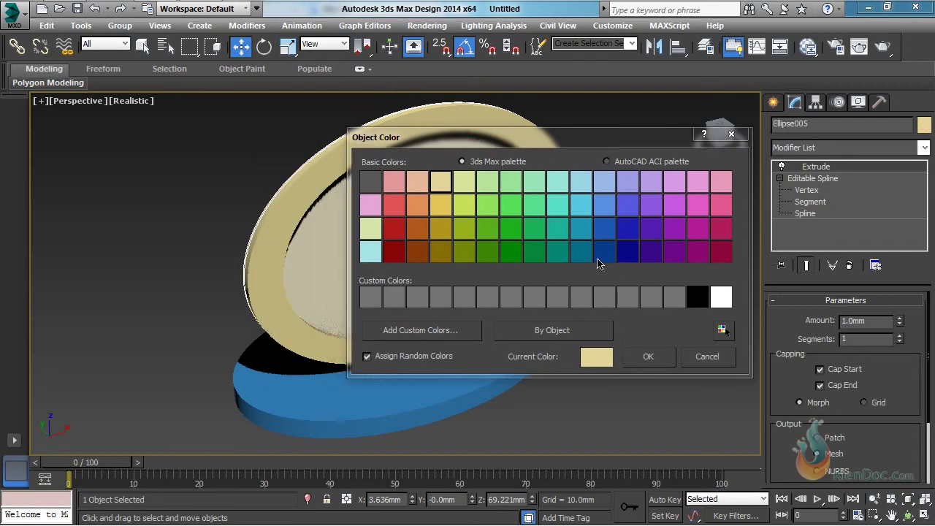
left_click(604, 182)
left_click(637, 358)
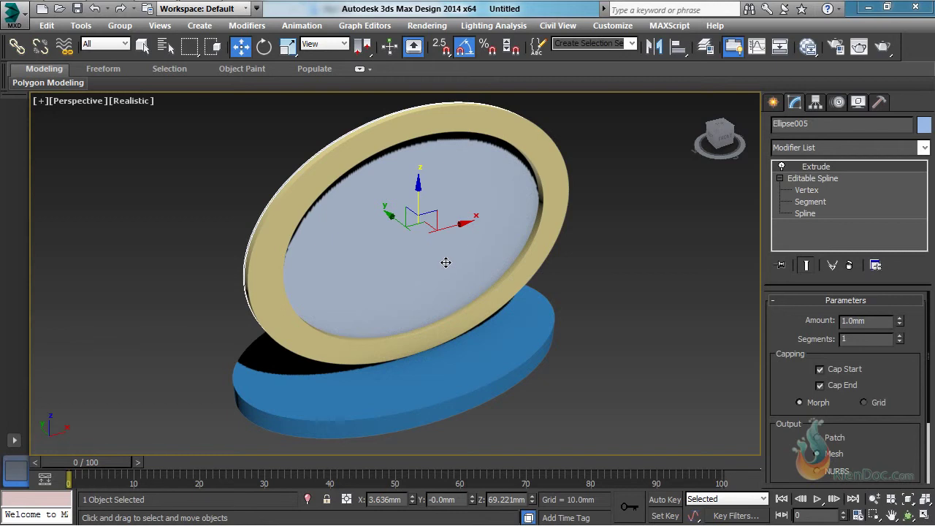
Display the perspective view in wireframe and restrict the selection filter to Shapes
key("F3")
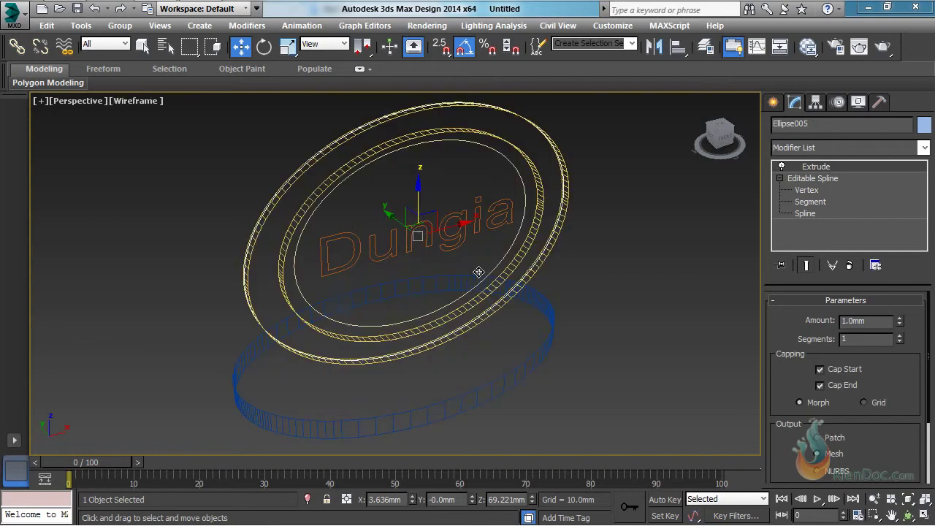
left_click(479, 201)
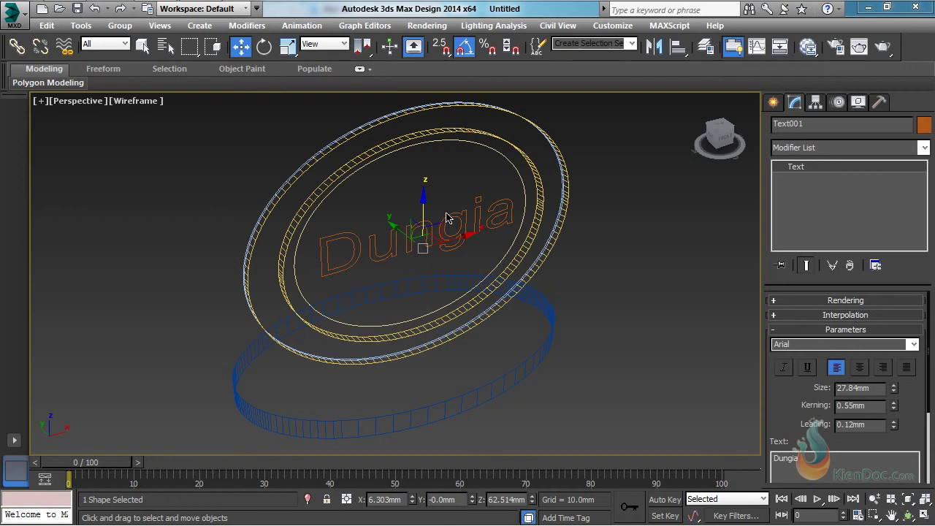
left_click(551, 216)
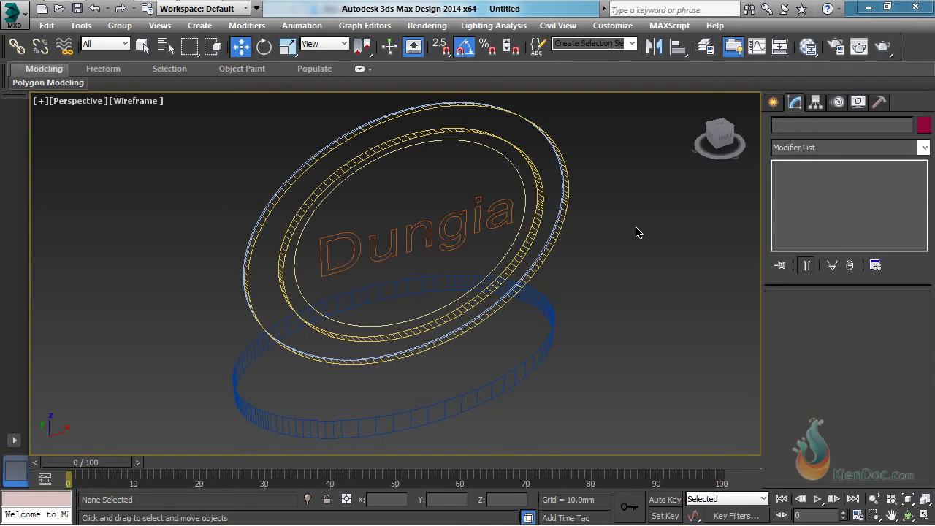
left_click(108, 45)
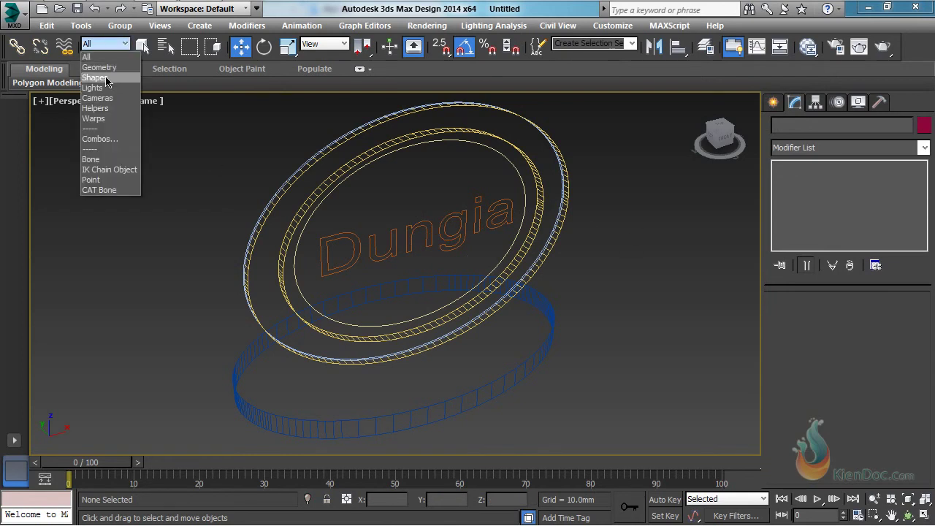
left_click(95, 78)
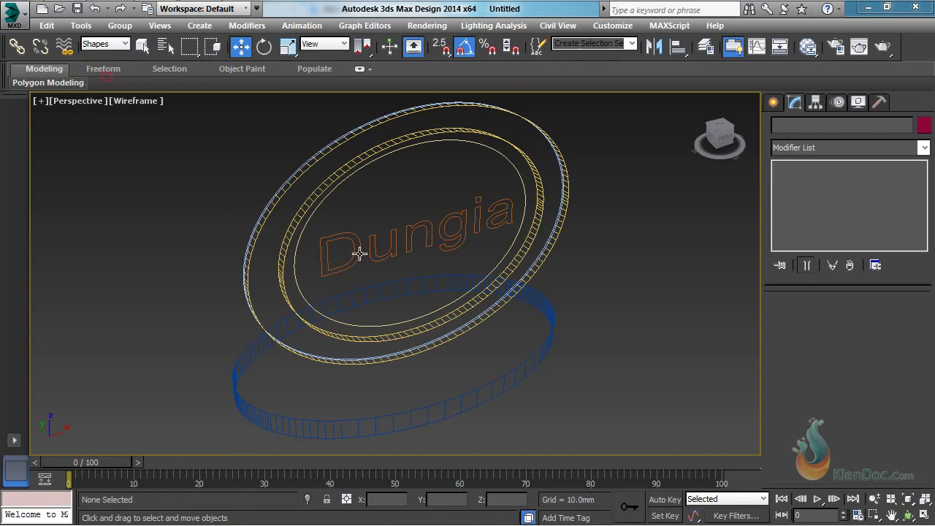
Extrude the "Dungia" text 5 mm and return the perspective view to Realistic display
left_click(392, 234)
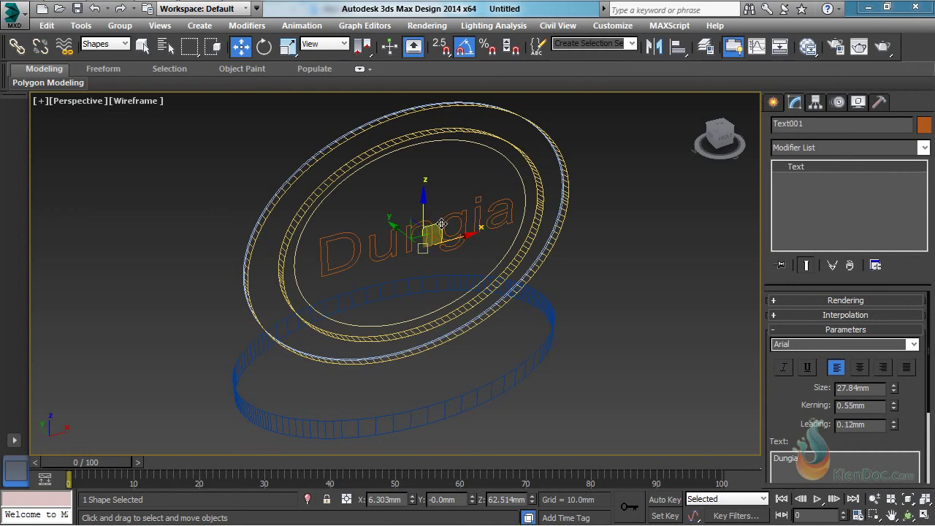
left_click(834, 149)
key("e")
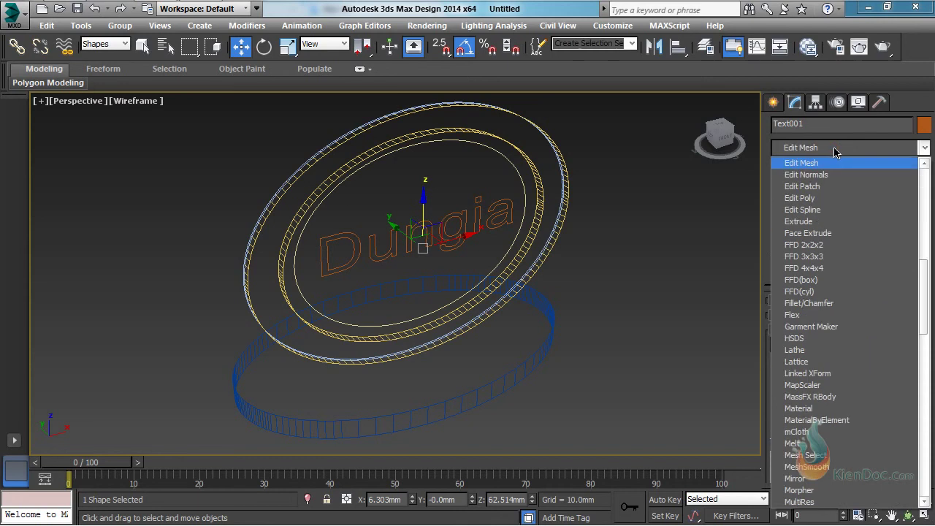
left_click(817, 222)
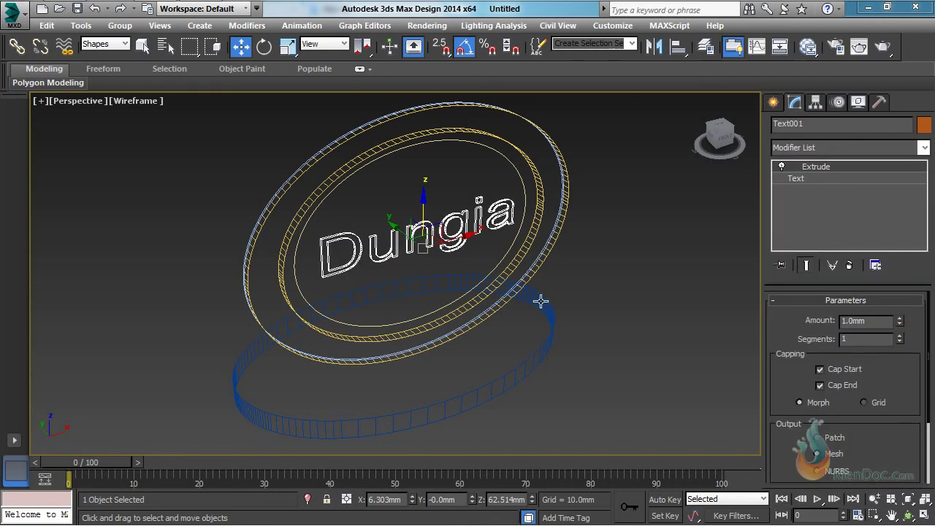
mouse_move(900, 319)
left_mouse_down()
mouse_move(901, 299)
mouse_move(909, 325)
mouse_move(901, 321)
left_mouse_up()
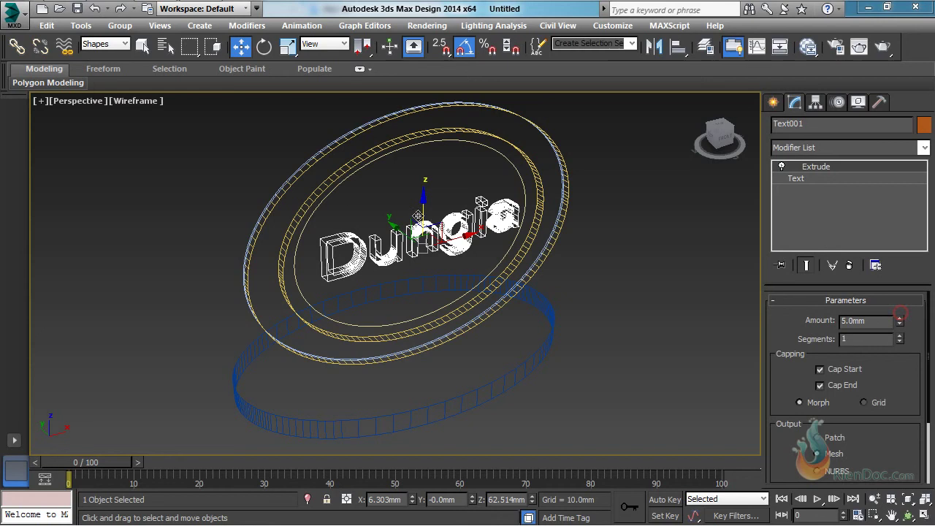
key("F3")
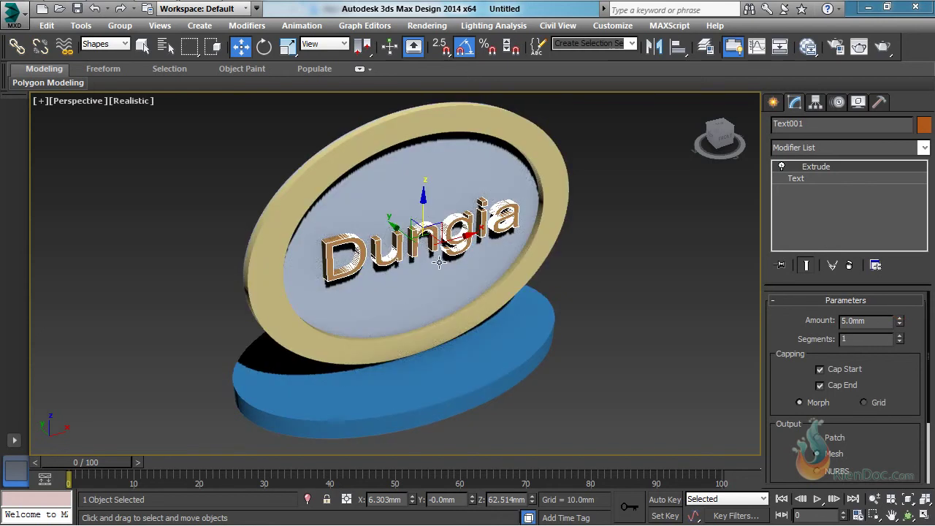
Set the perspective view to Shaded with Edged Faces and deselect the text
middle_click_drag(407, 266, 278, 233, "alt")
middle_click_drag(414, 243, 420, 242, "alt")
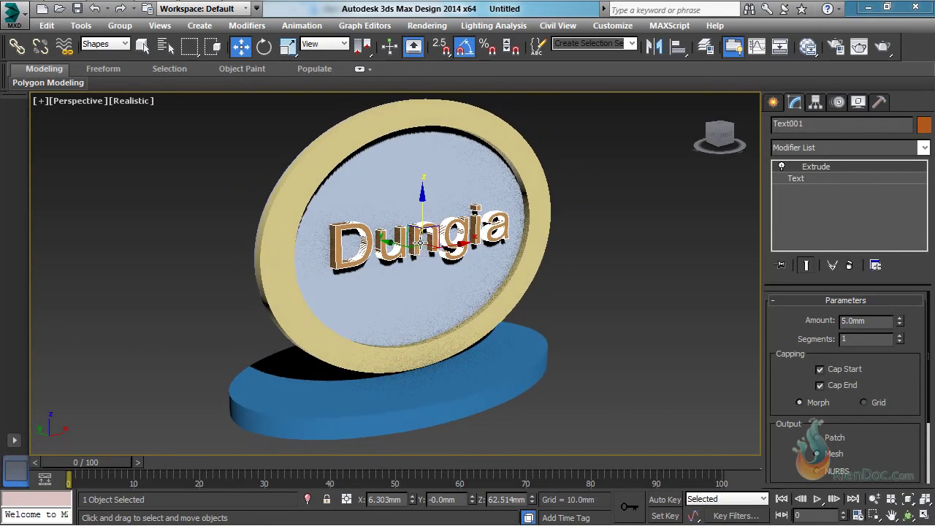
left_click(138, 102)
left_click(179, 136)
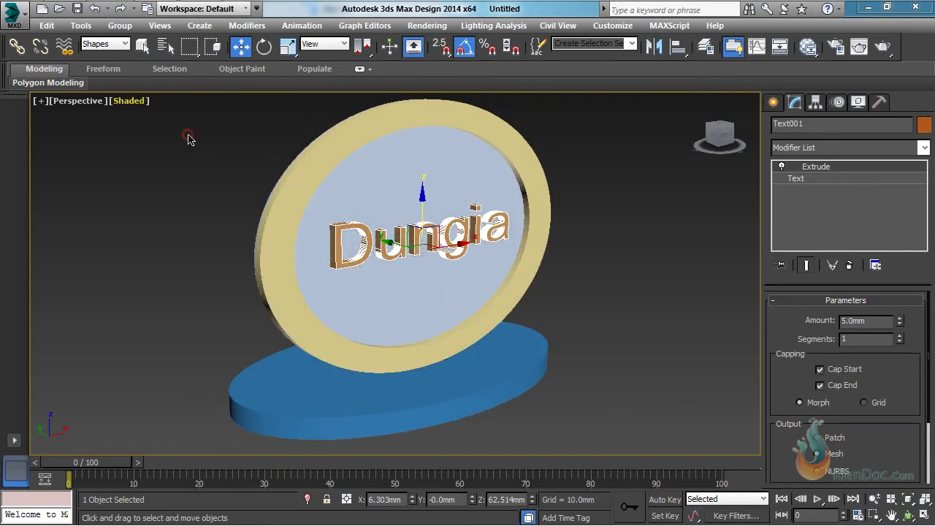
middle_click_drag(472, 333, 472, 325, "alt")
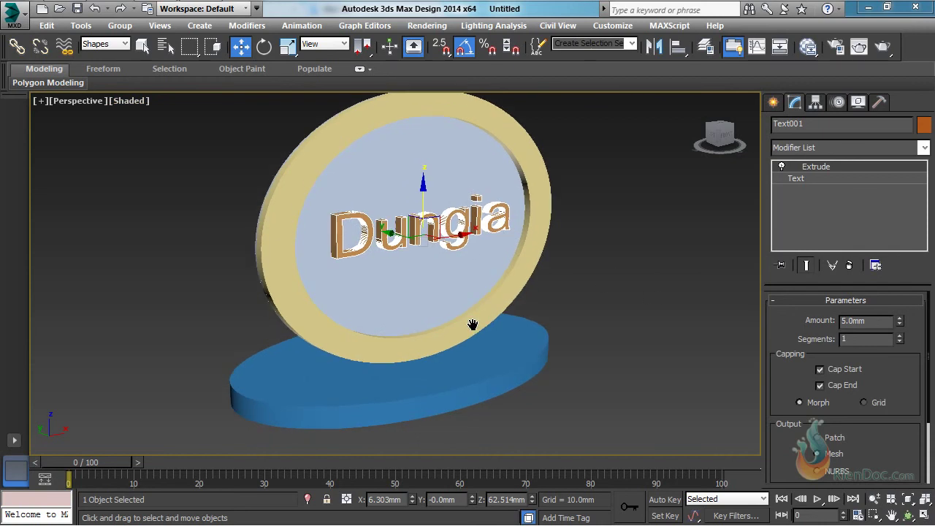
key("F4")
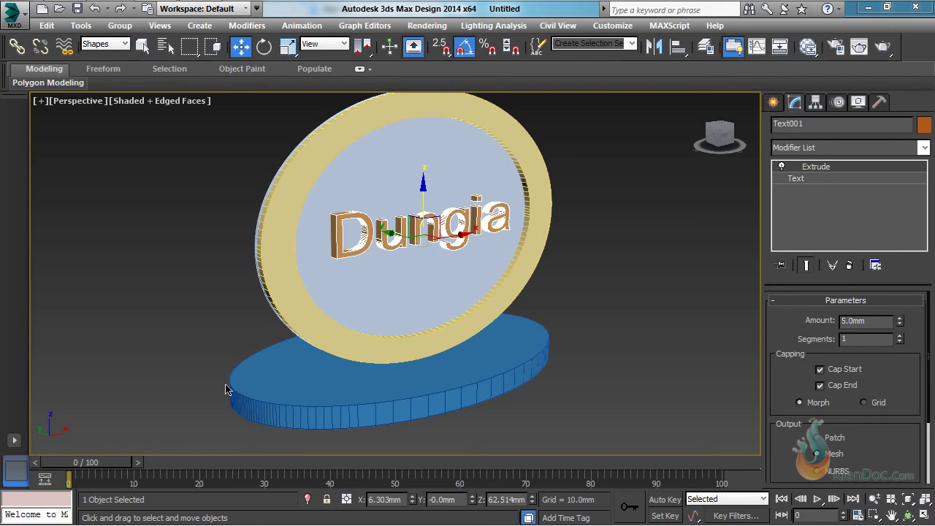
left_click(283, 282)
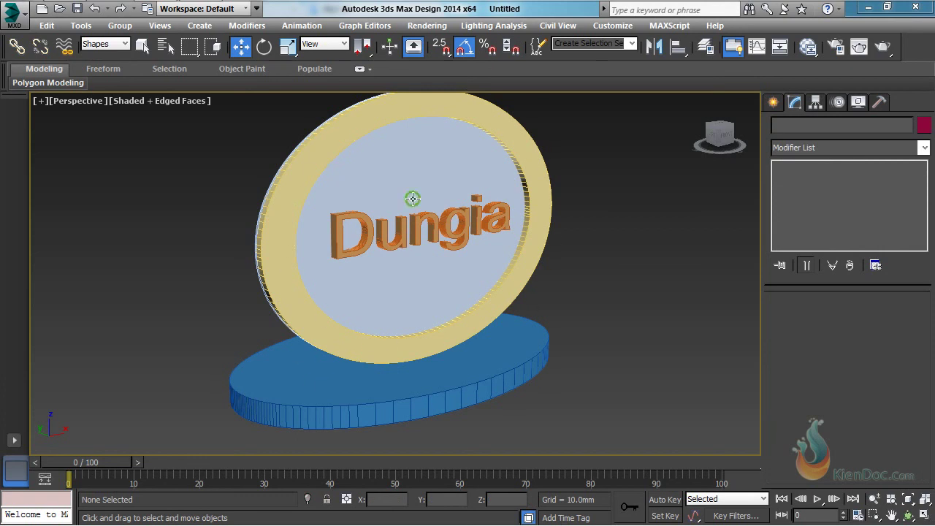
middle_click_drag(412, 198, 415, 202)
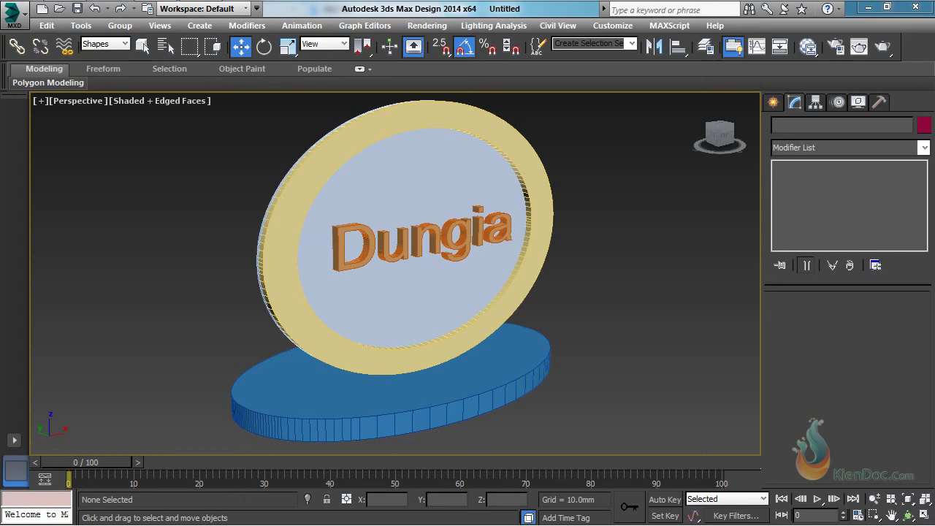